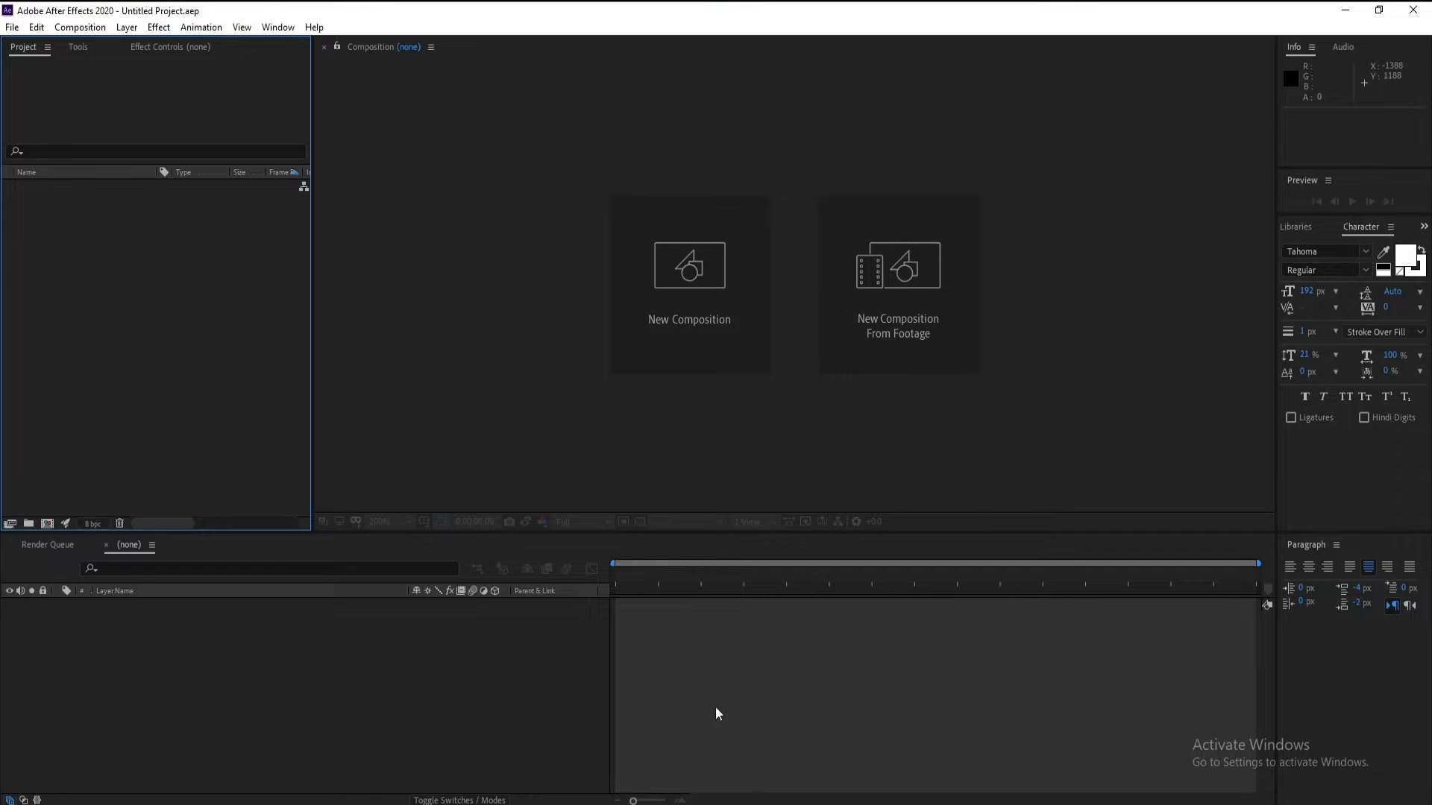
- Create a 1920 x 1080, 60 fps, 10-second composition that uses the CINEMA 4D renderer
{"action": "left_click", "coordinate": [80, 27]}
{"action": "left_click", "coordinate": [95, 44]}
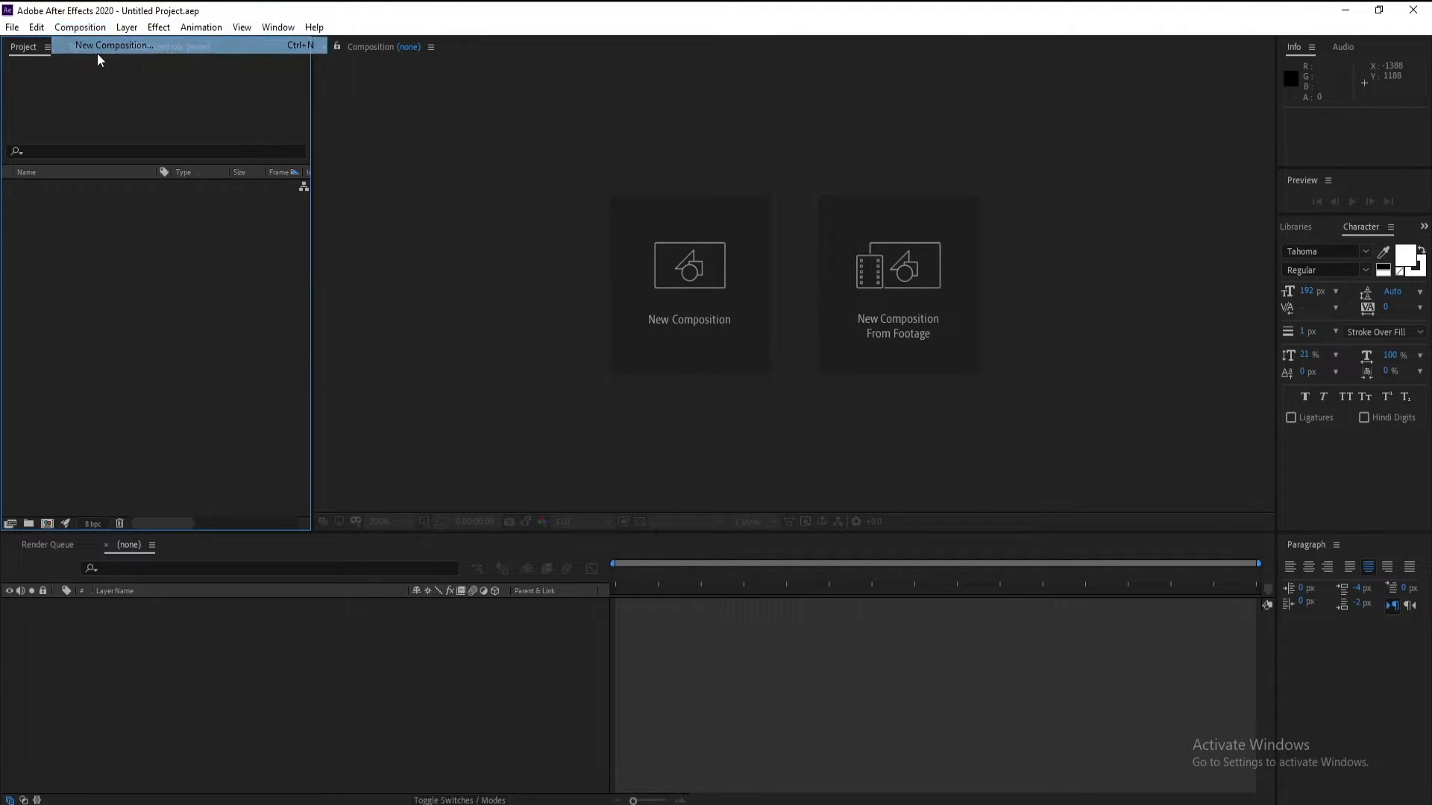
{"action": "left_click_drag", "start_coordinate": [533, 174], "coordinate": [594, 228]}
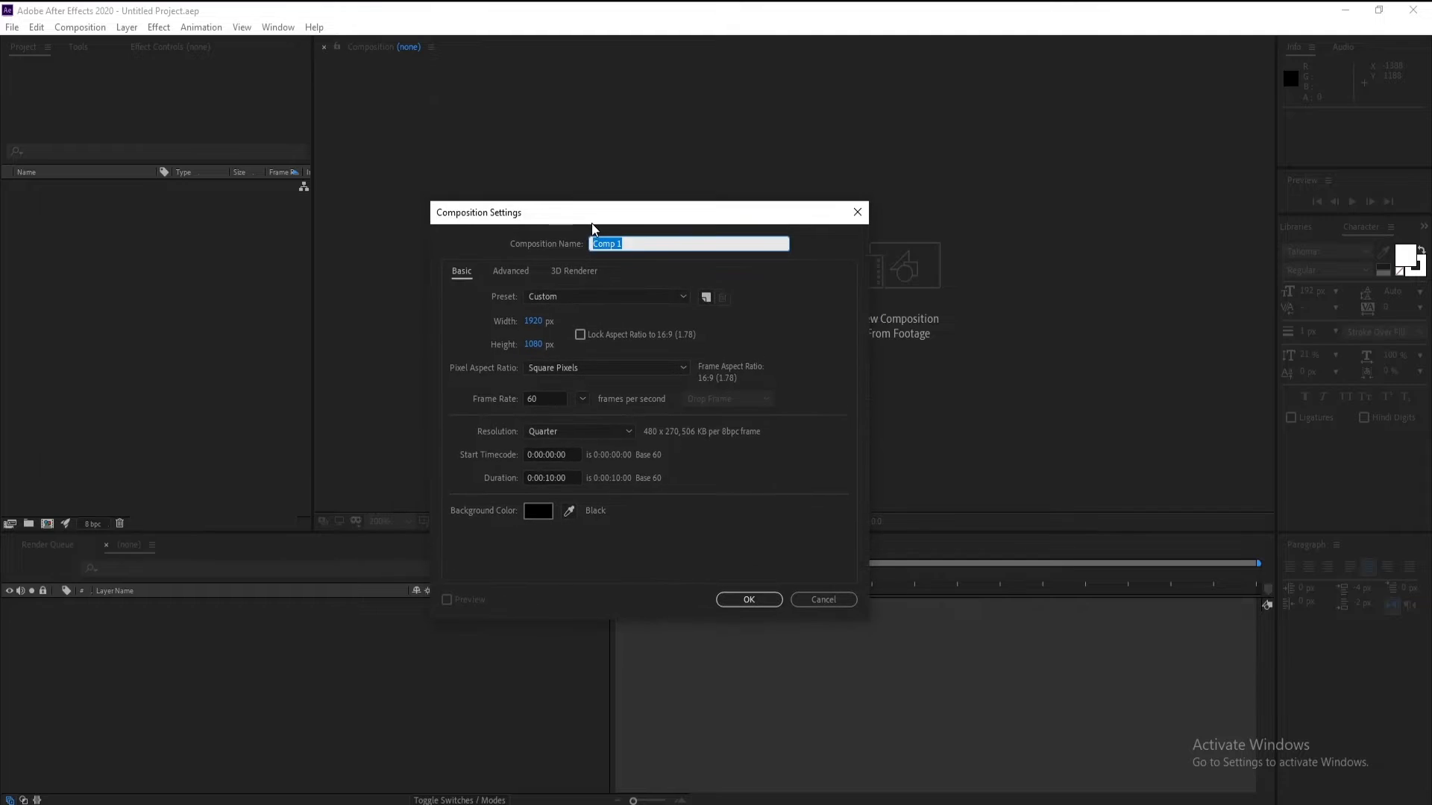
{"action": "left_click", "coordinate": [571, 274]}
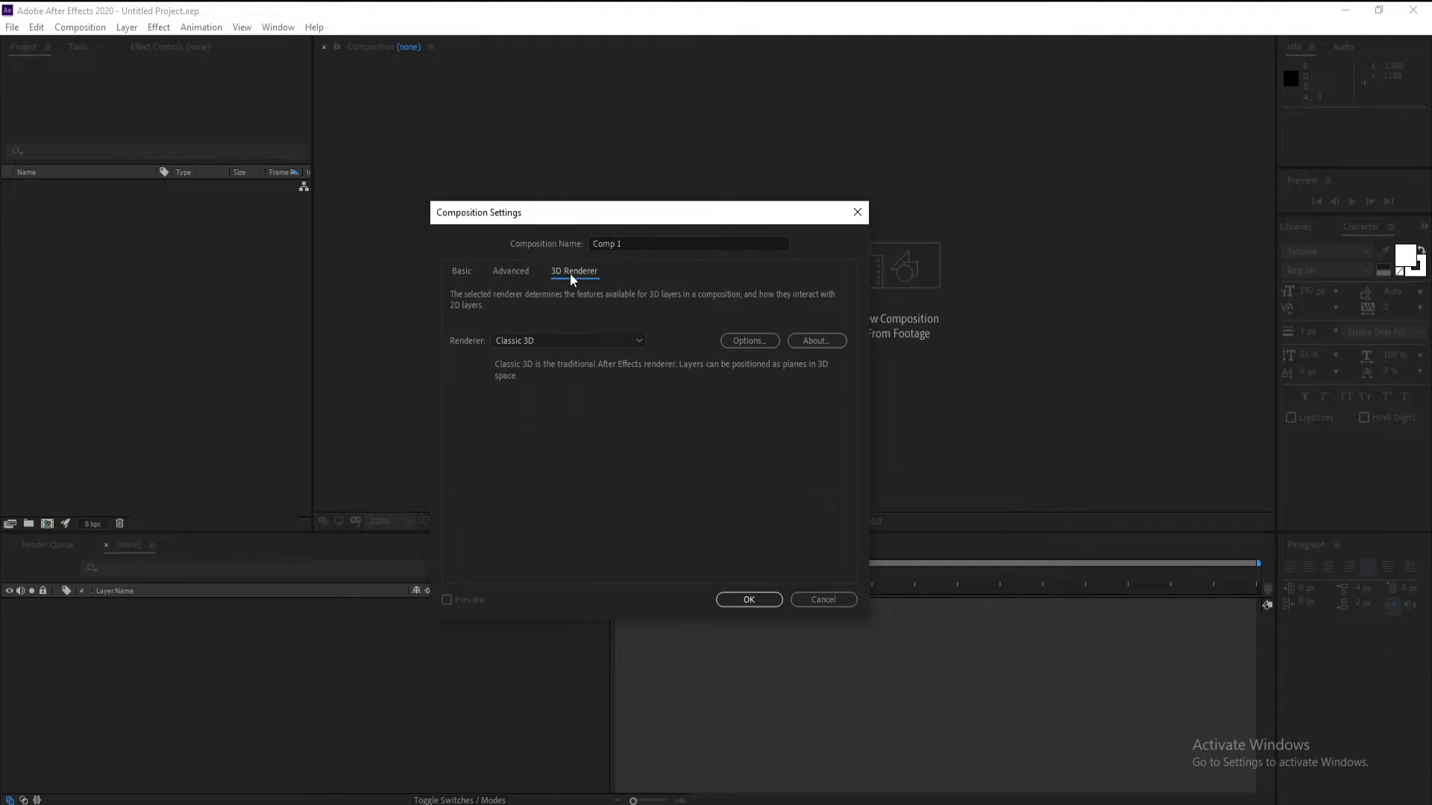
{"action": "left_click", "coordinate": [586, 340]}
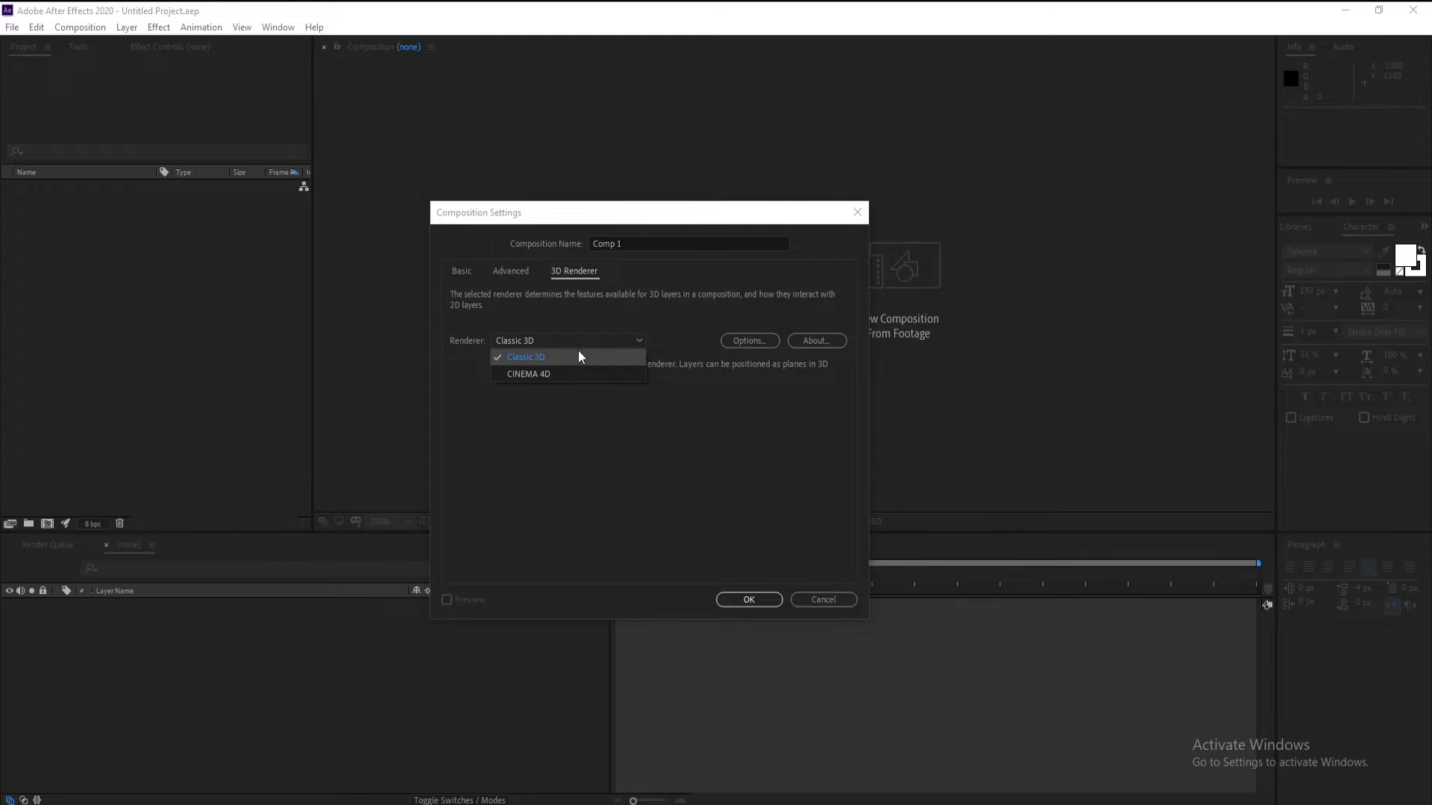
{"action": "left_click", "coordinate": [543, 376]}
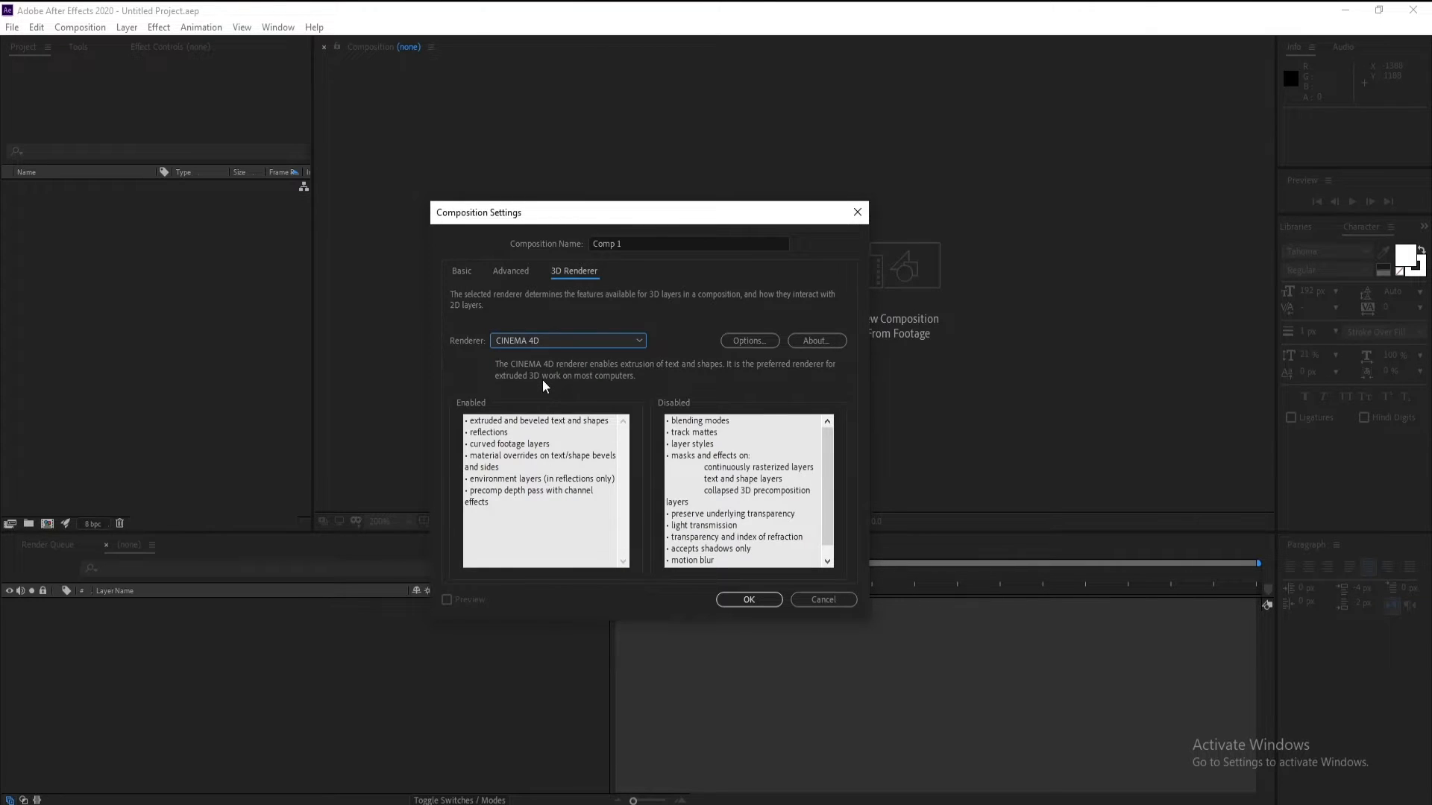
{"action": "left_click", "coordinate": [748, 600]}
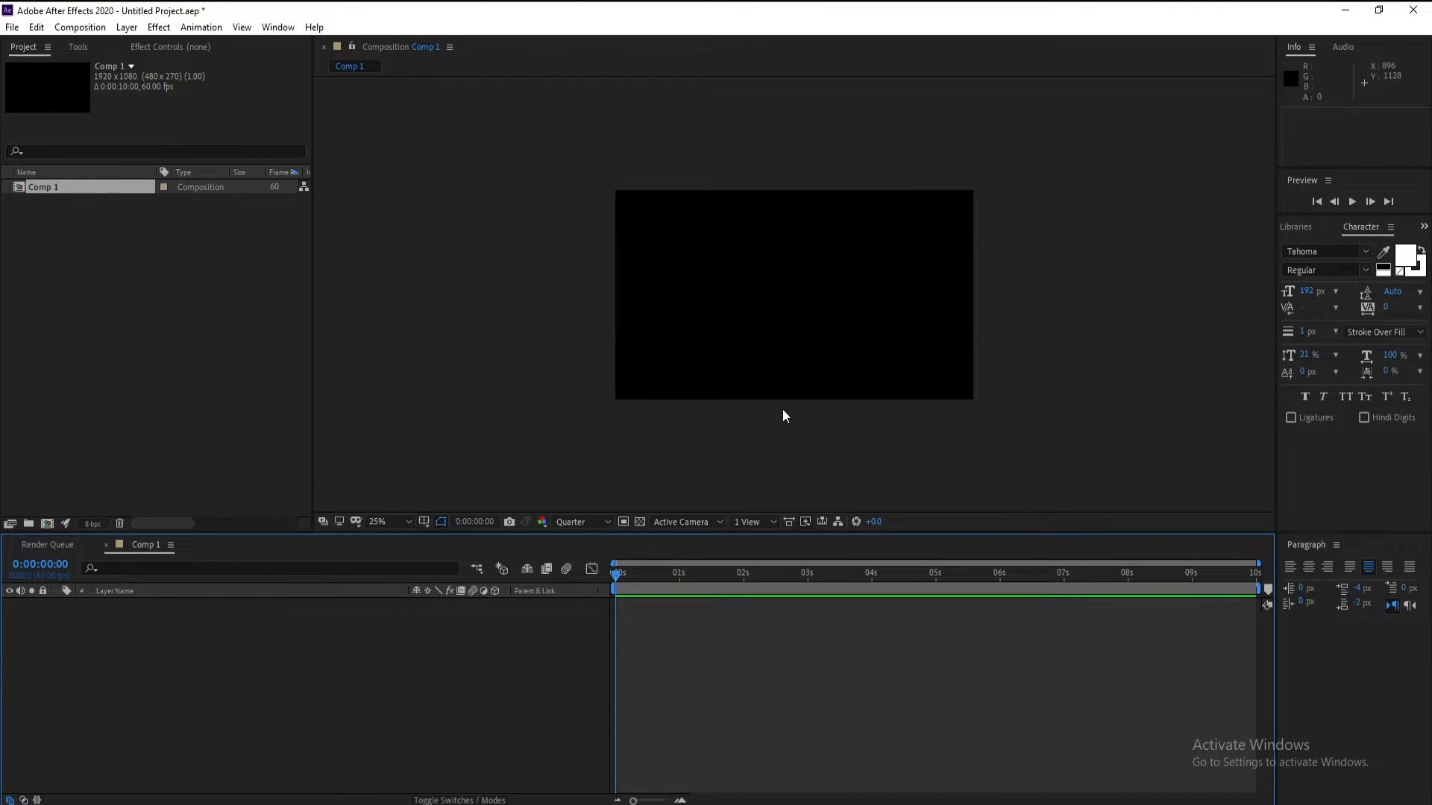
- Add a black 1920 x 1080 solid layer named BG to the composition
{"action": "scroll", "coordinate": [782, 409], "scroll_direction": "up", "scroll_amount": 2}
{"action": "left_click", "coordinate": [127, 27]}
{"action": "mouse_move", "coordinate": [149, 45]}
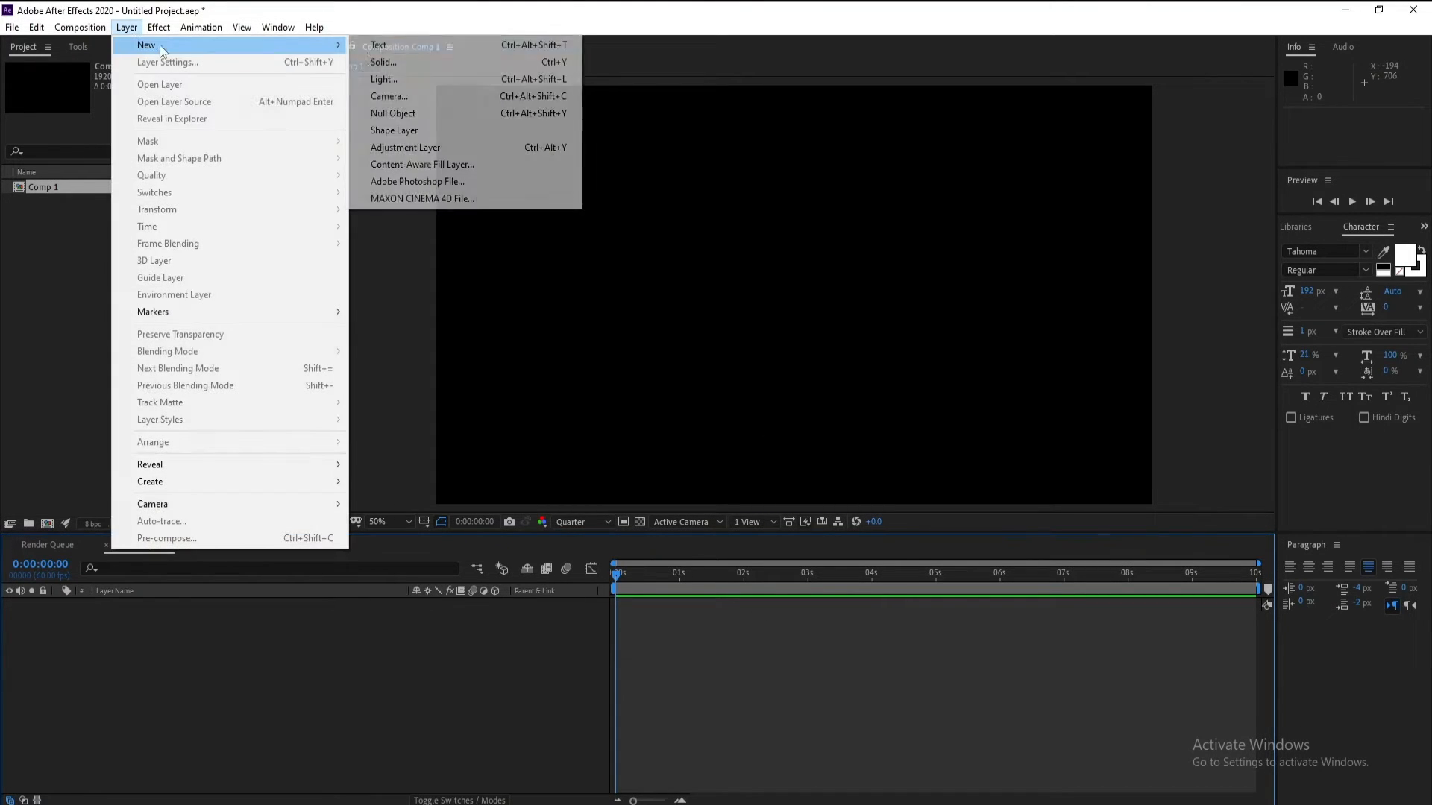
{"action": "left_click", "coordinate": [403, 65]}
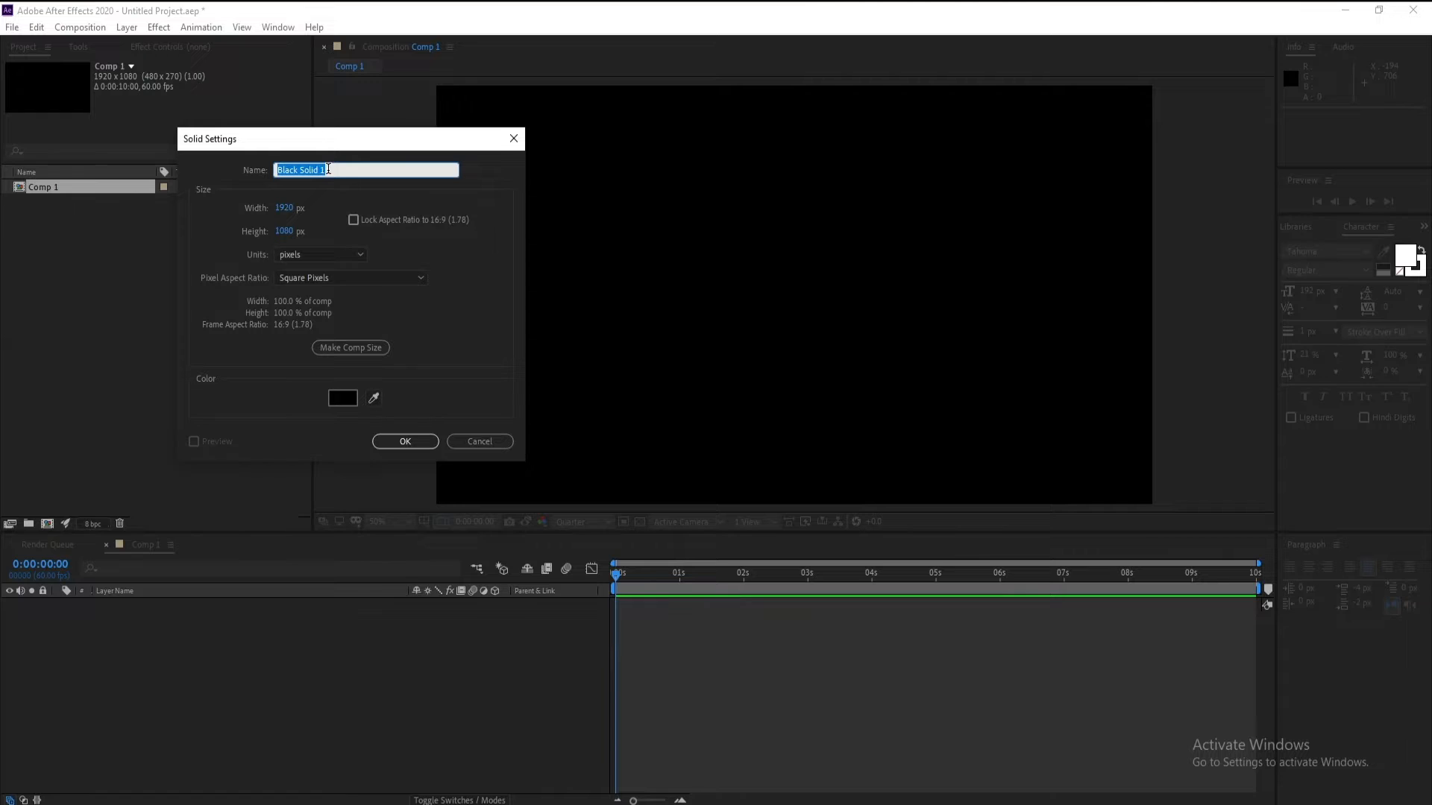
{"action": "type", "text": "BG"}
{"action": "key", "text": "Return"}
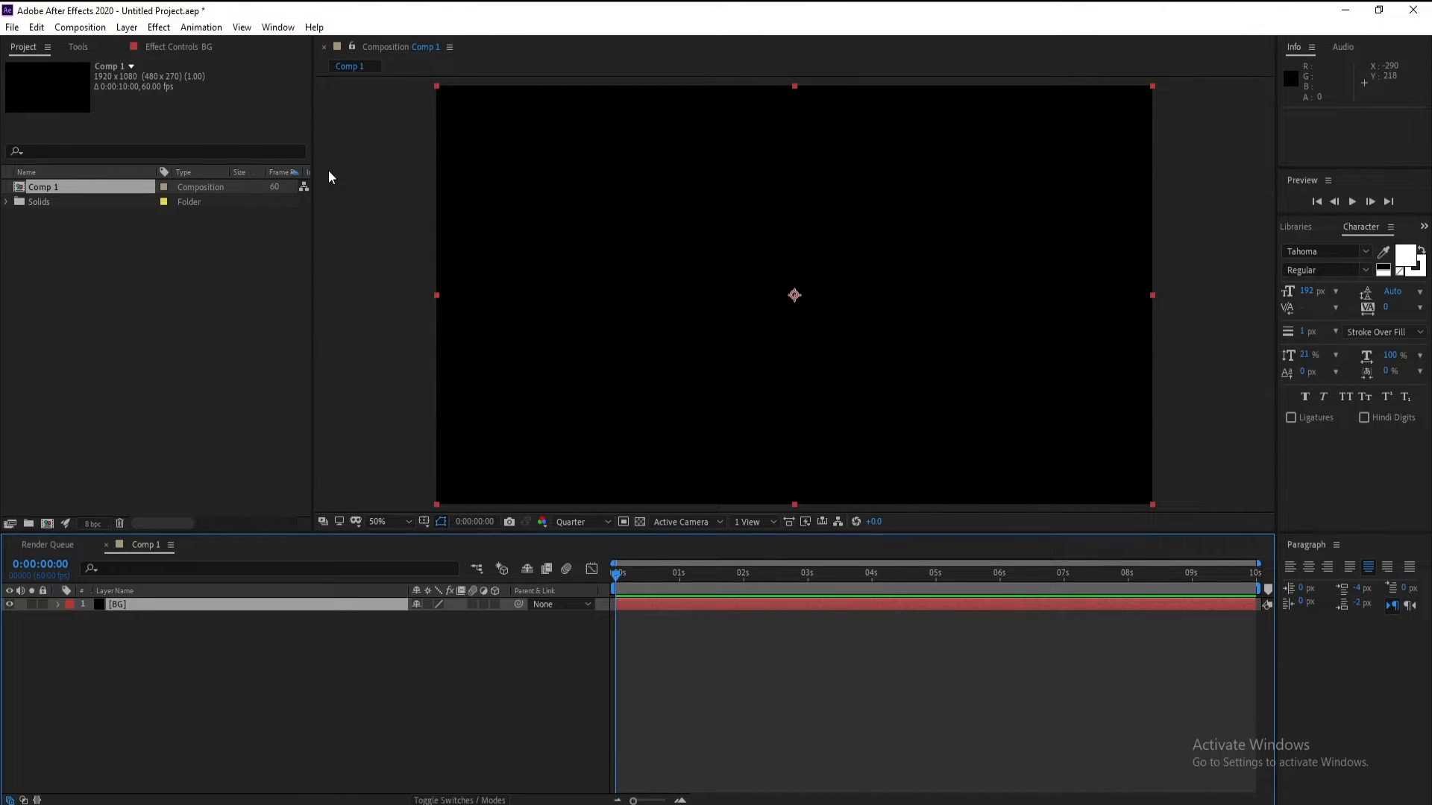
- Apply a Gradient Ramp effect to the BG layer and set its end color to a bright, saturated blue
{"action": "left_click", "coordinate": [159, 27]}
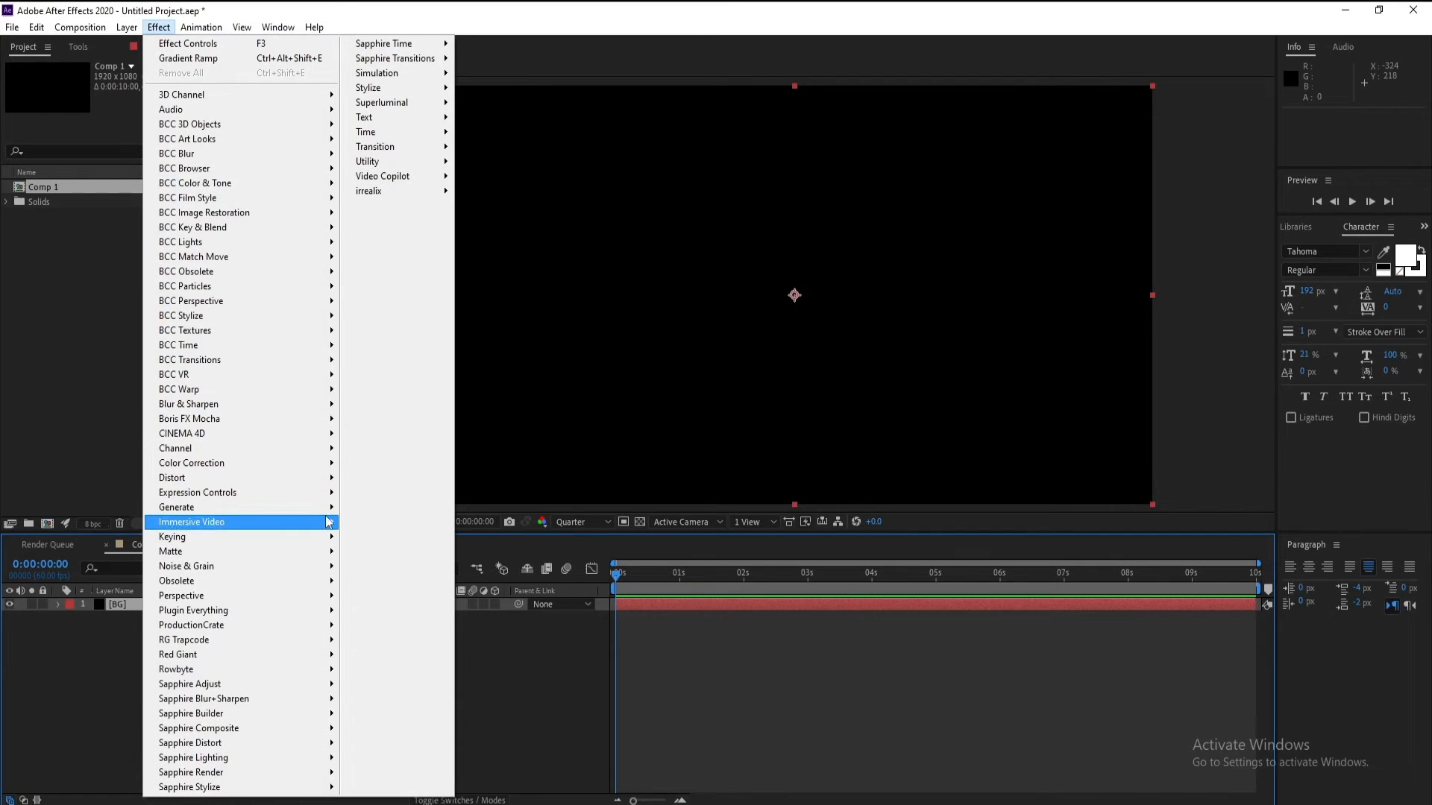
{"action": "mouse_move", "coordinate": [328, 510]}
{"action": "left_click", "coordinate": [392, 370]}
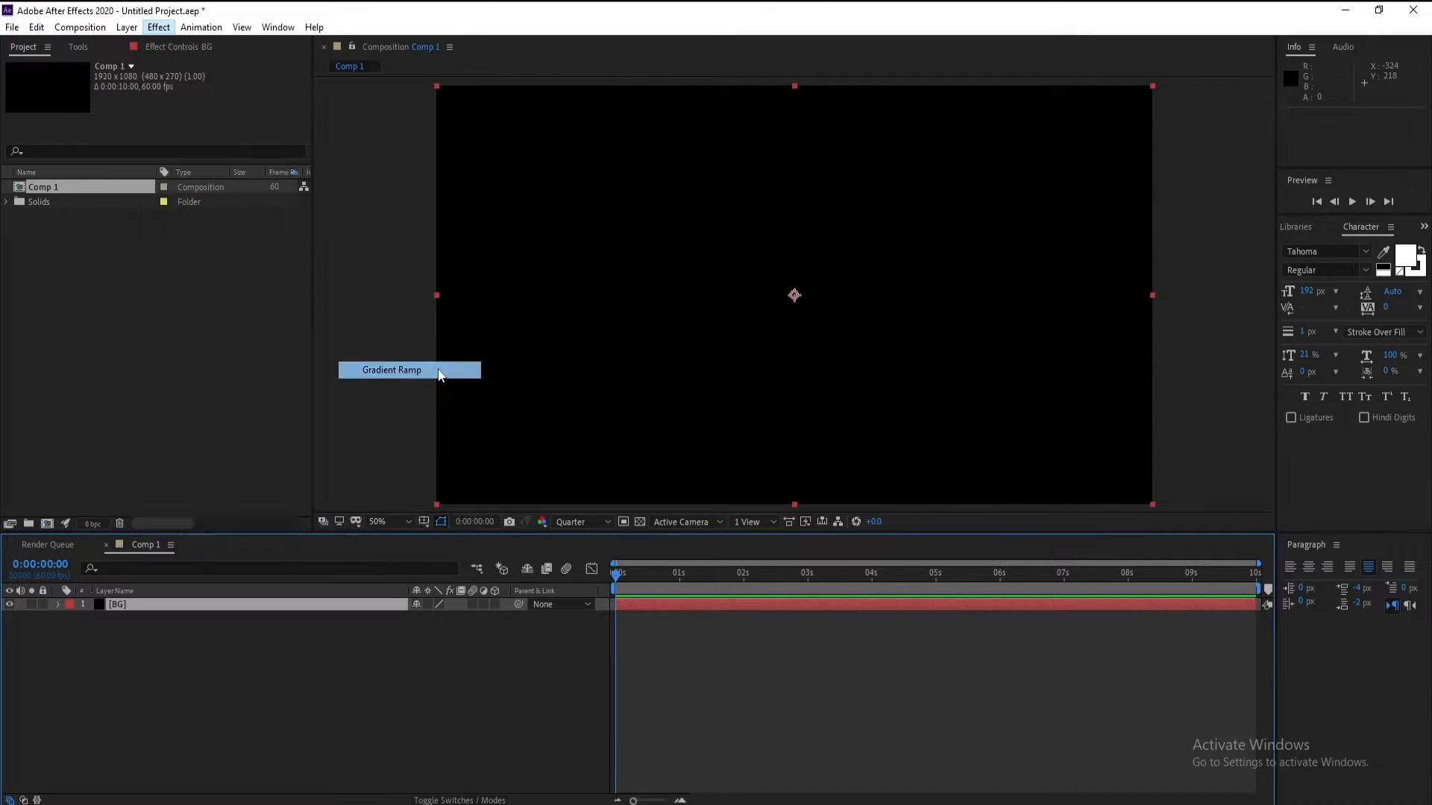
{"action": "left_click", "coordinate": [176, 132]}
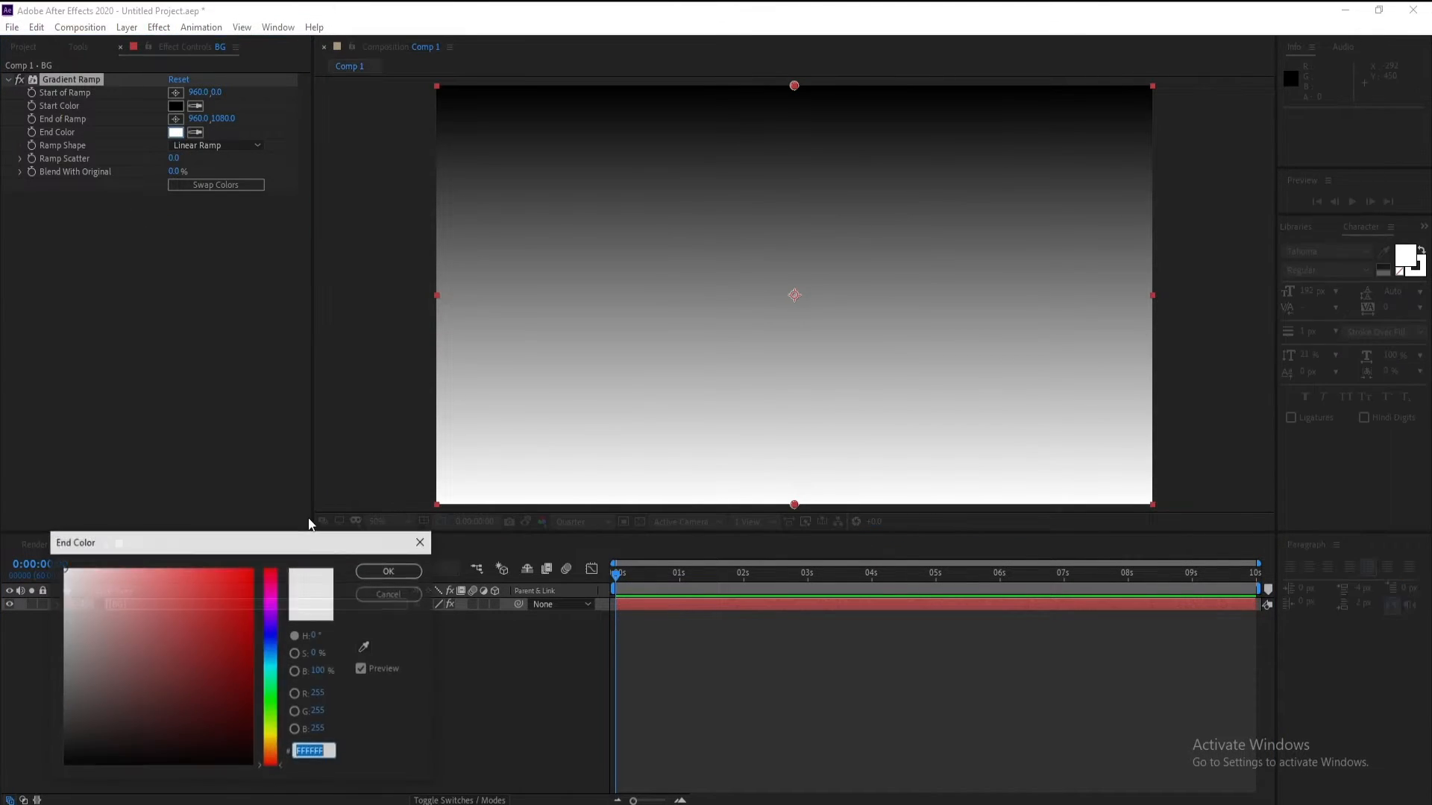
{"action": "left_click", "coordinate": [271, 636]}
{"action": "mouse_move", "coordinate": [239, 649]}
{"action": "left_mouse_down"}
{"action": "mouse_move", "coordinate": [246, 686]}
{"action": "mouse_move", "coordinate": [246, 605]}
{"action": "left_mouse_up"}
{"action": "left_click", "coordinate": [389, 571]}
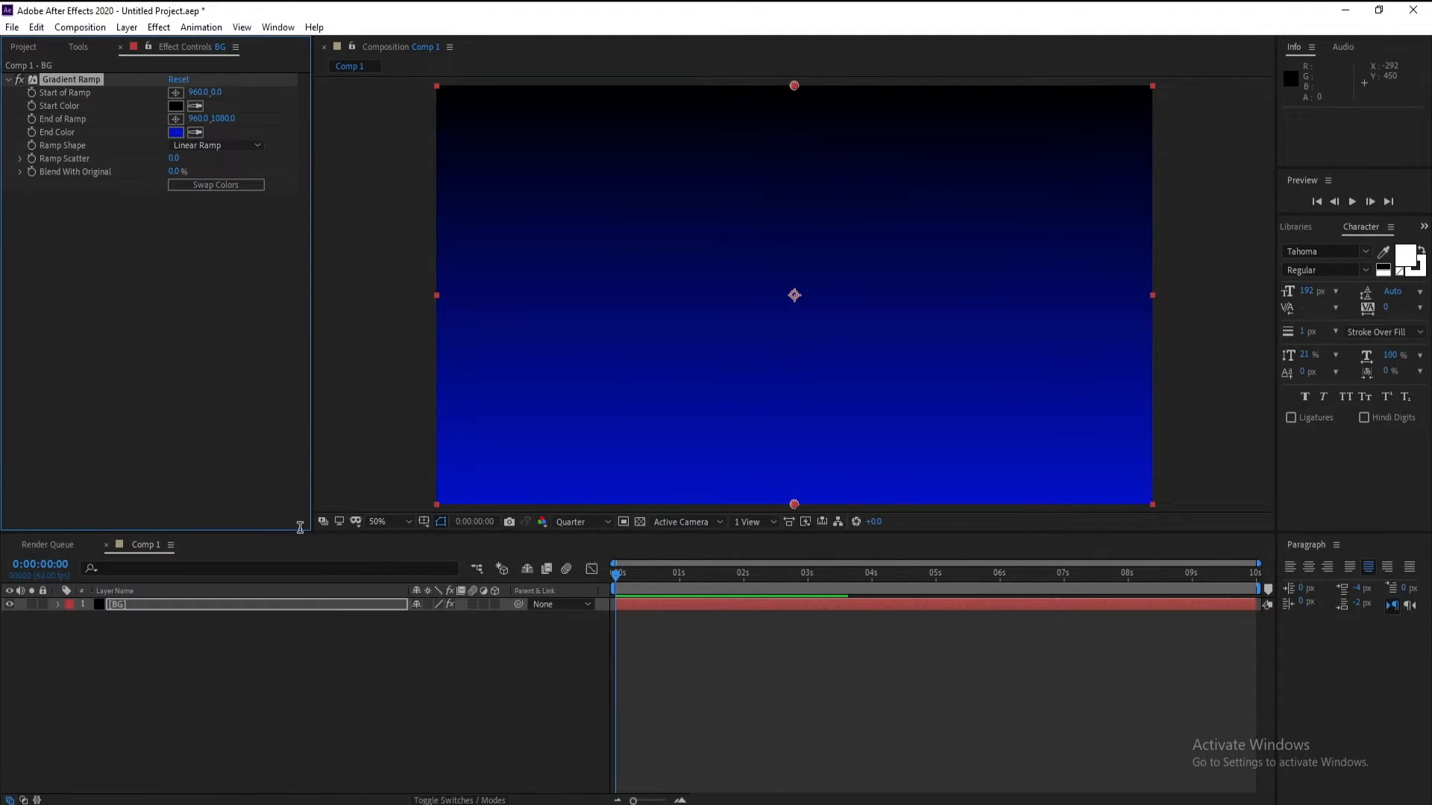
- Set the Gradient Ramp's start color to the very dark blue 00022F
{"action": "left_click", "coordinate": [179, 106]}
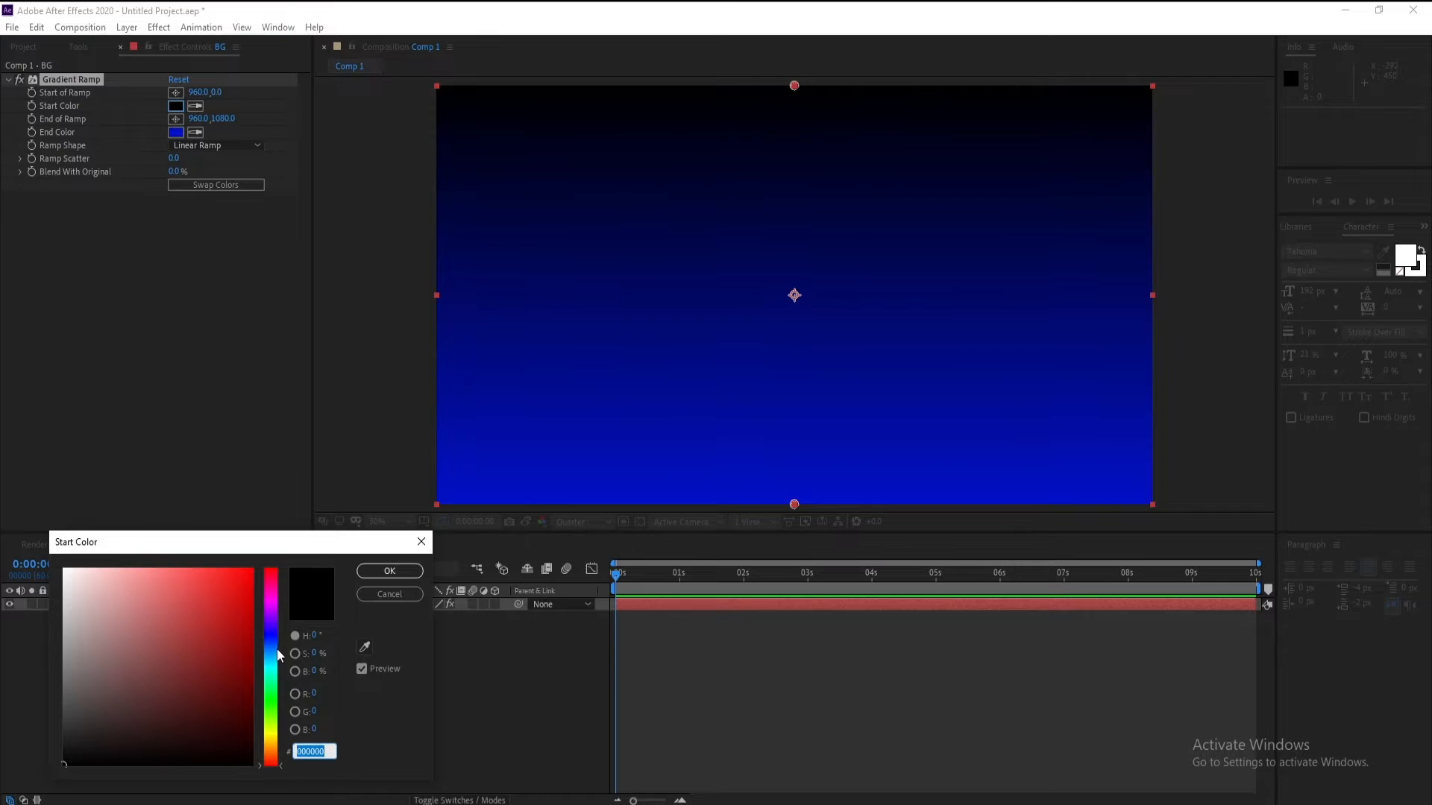
{"action": "left_click", "coordinate": [271, 635]}
{"action": "mouse_move", "coordinate": [252, 708]}
{"action": "left_mouse_down"}
{"action": "mouse_move", "coordinate": [243, 716]}
{"action": "mouse_move", "coordinate": [274, 729]}
{"action": "left_mouse_up"}
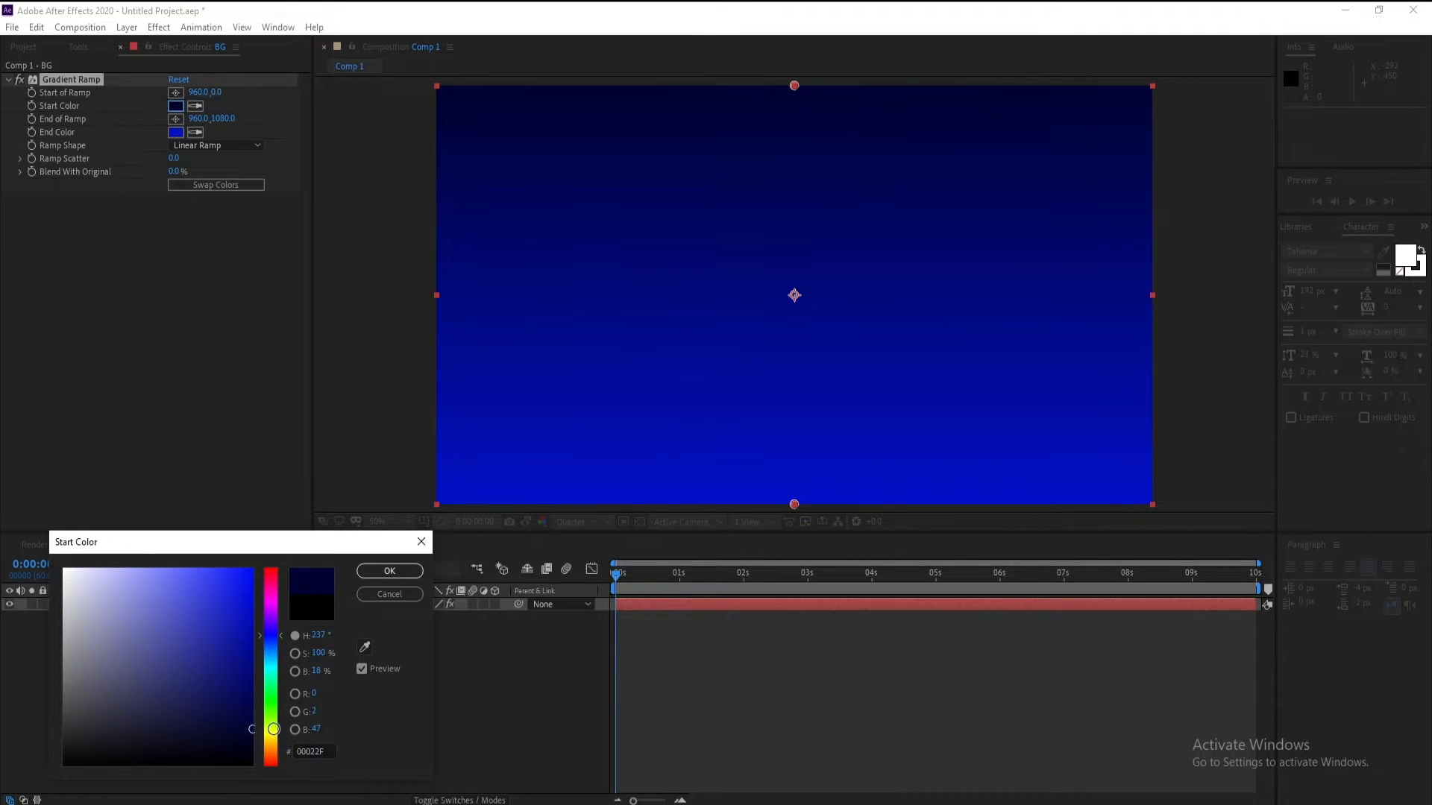
{"action": "left_click", "coordinate": [389, 570]}
- Darken the Gradient Ramp's end color to the navy blue 00076A and deselect the BG layer
{"action": "left_click", "coordinate": [176, 133]}
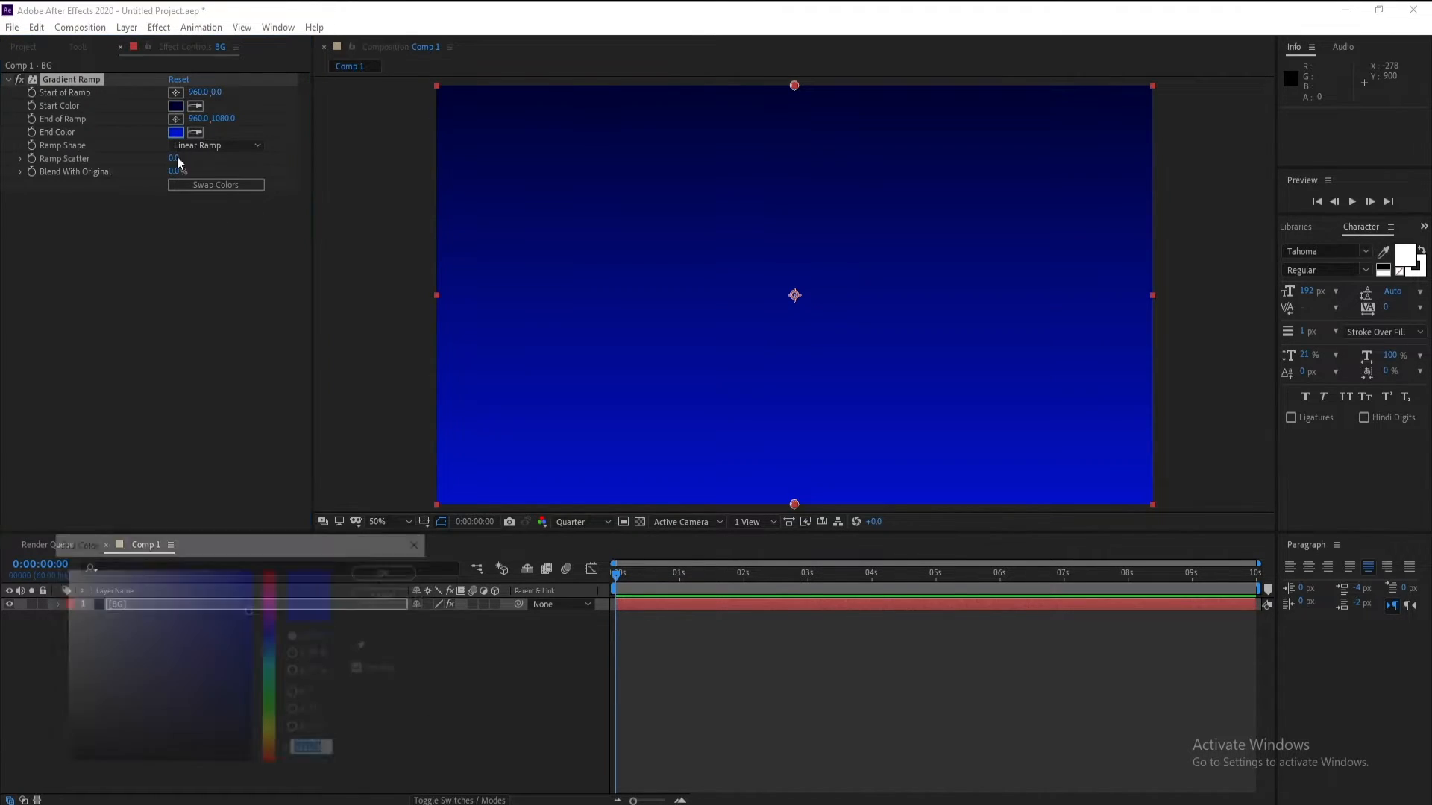
{"action": "left_click_drag", "start_coordinate": [251, 598], "coordinate": [261, 683]}
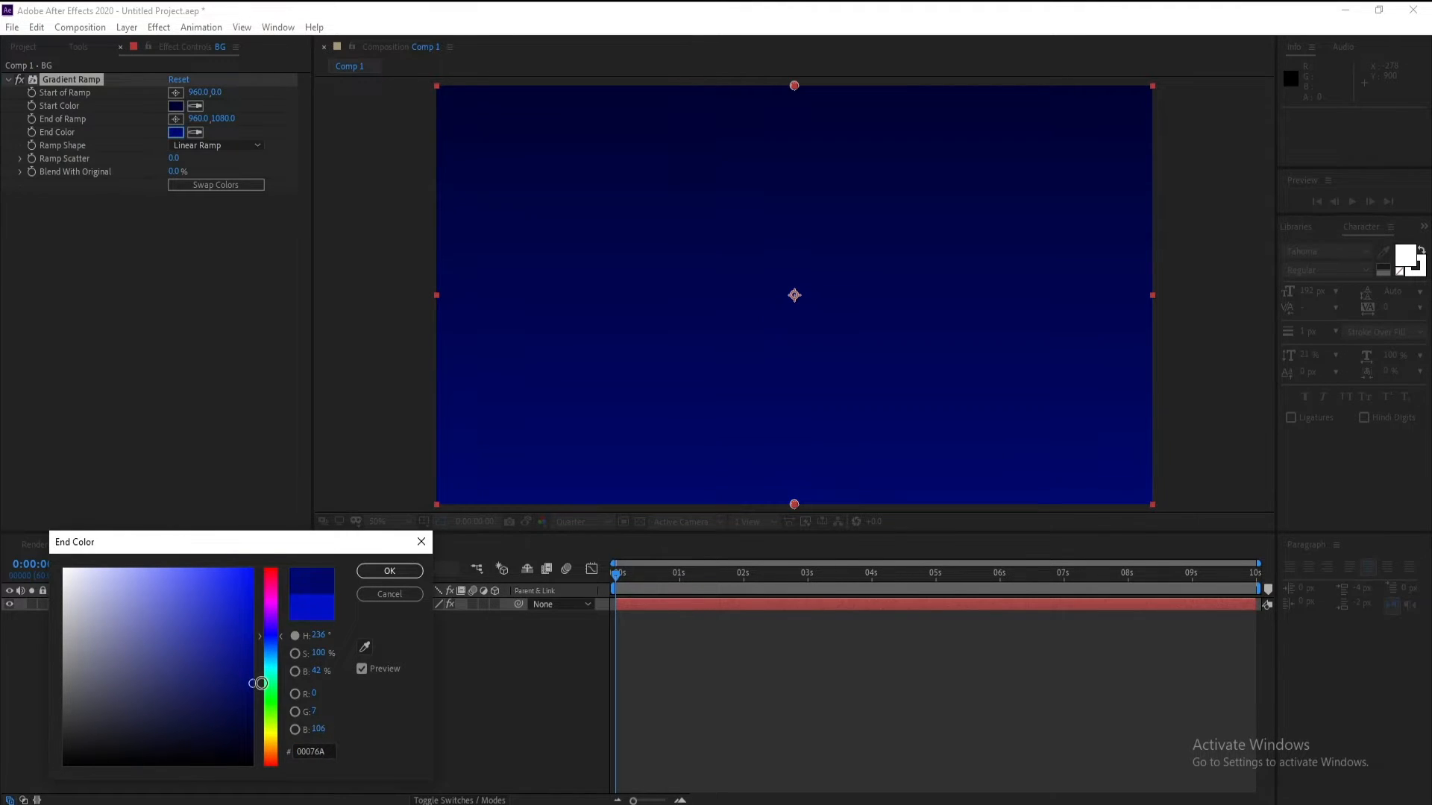
{"action": "left_click", "coordinate": [382, 572]}
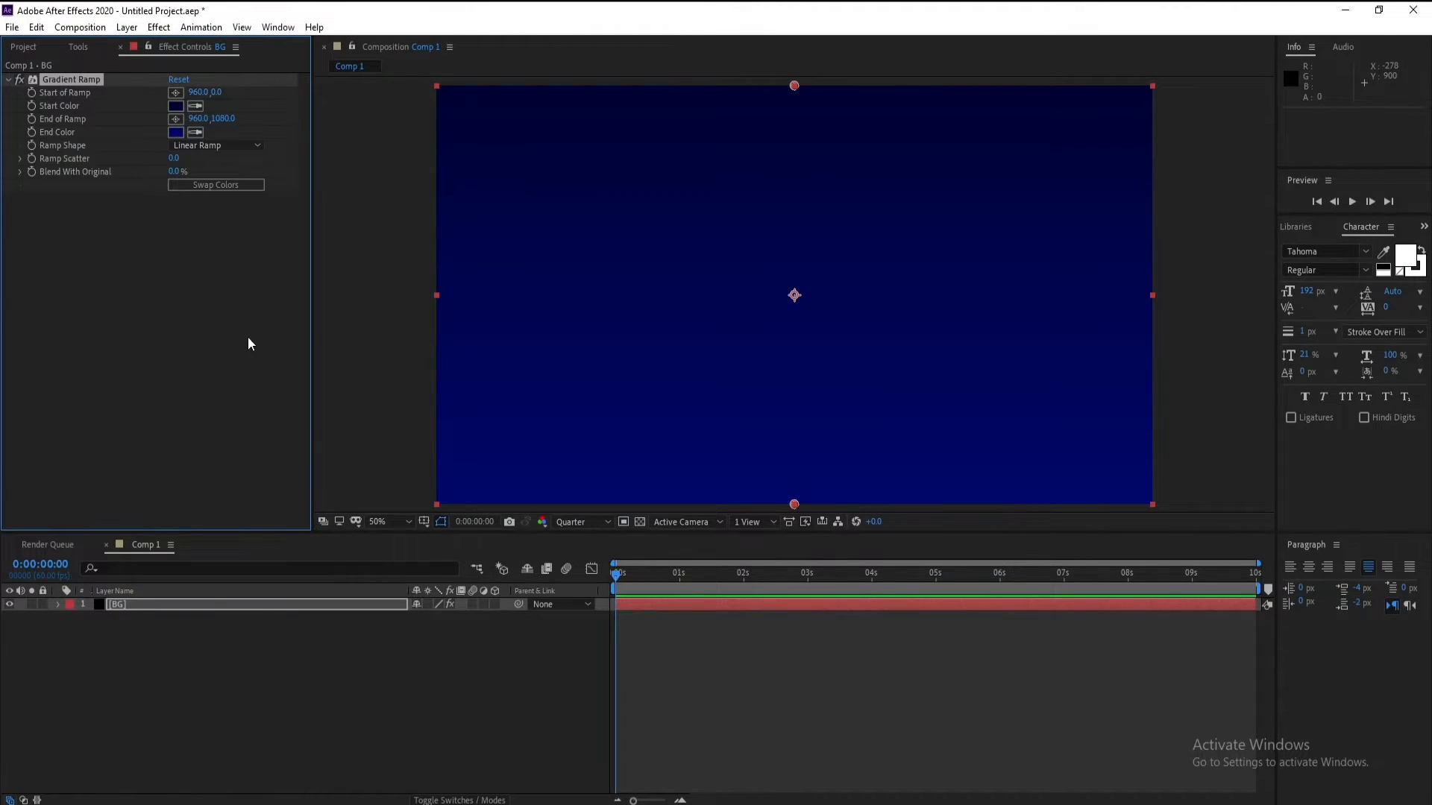
{"action": "left_click", "coordinate": [179, 704]}
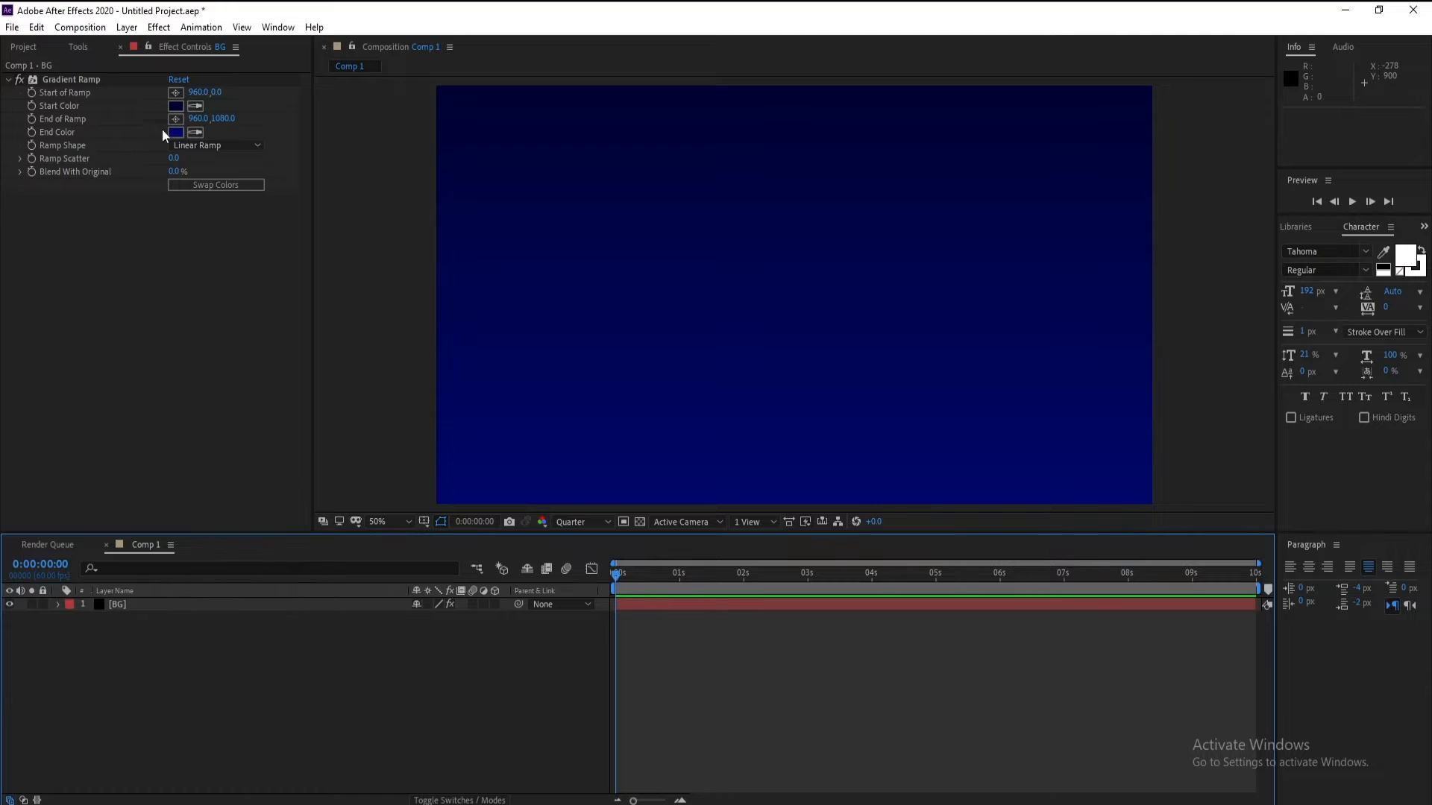
- Draw a large white-outlined ellipse about 800 px wide near the middle of the composition on a new shape layer
{"action": "left_click", "coordinate": [79, 47]}
{"action": "left_click_drag", "start_coordinate": [159, 67], "coordinate": [202, 105]}
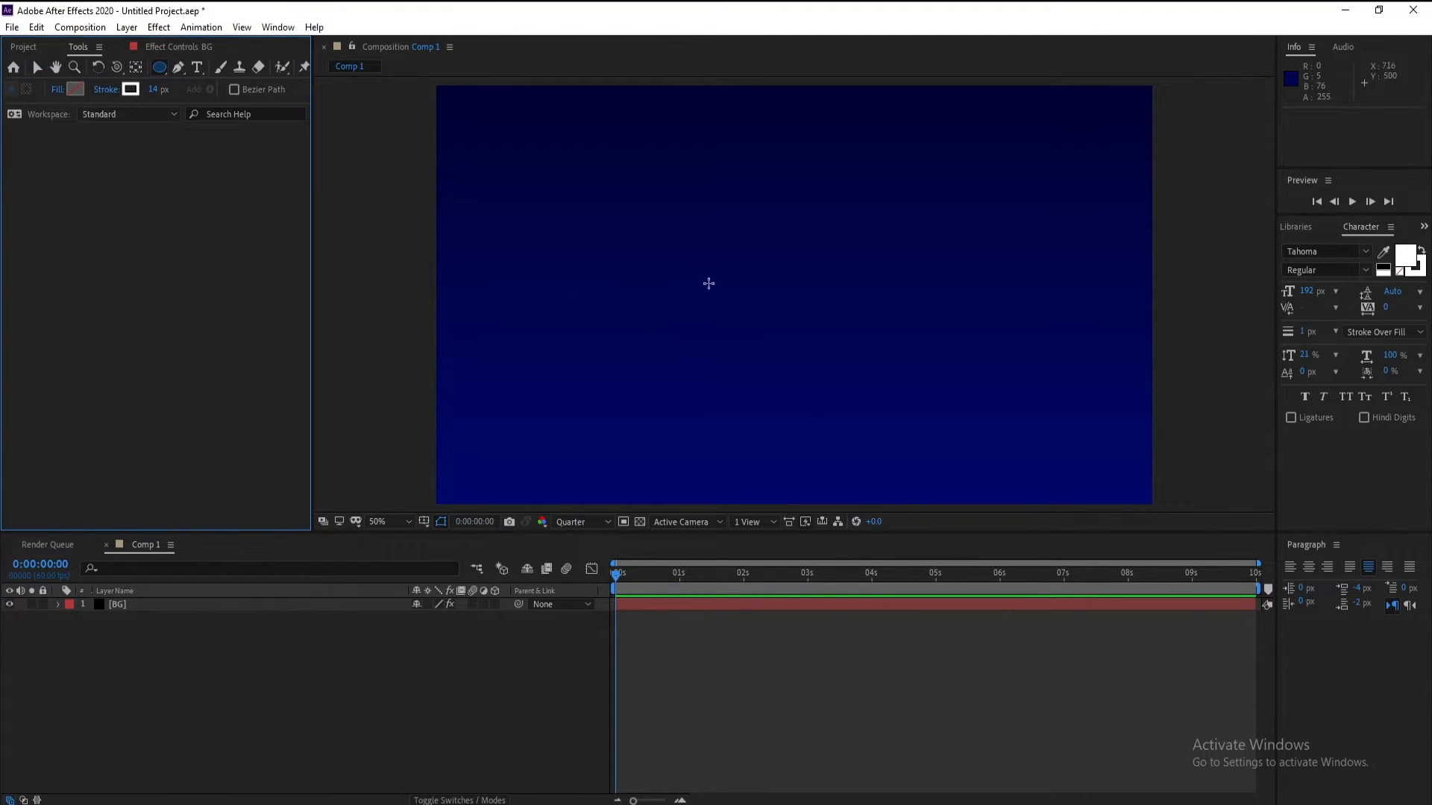
{"action": "left_click_drag", "start_coordinate": [611, 139], "coordinate": [910, 352]}
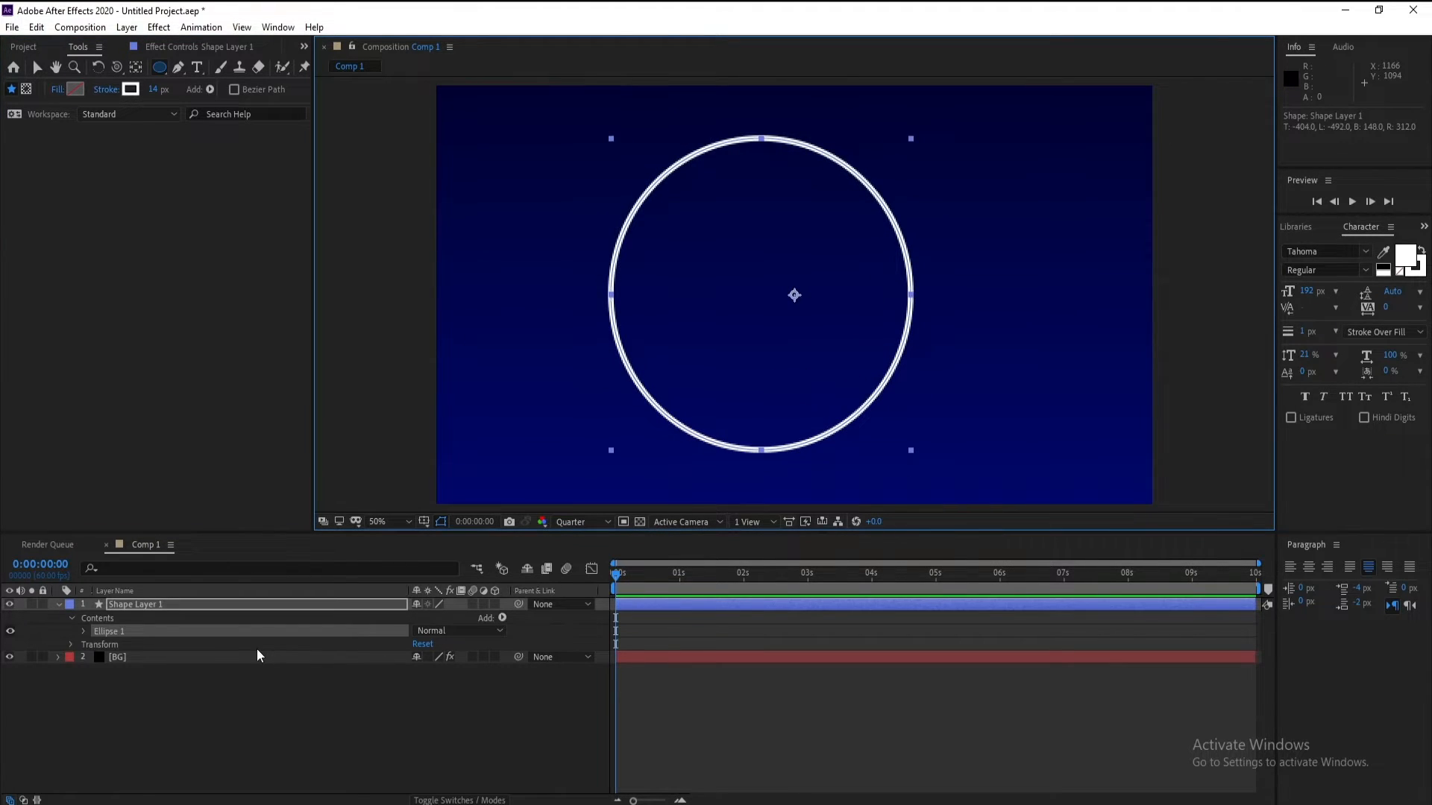
- Make the ellipse's shape layer 3D and move its anchor point to the center of the ellipse
{"action": "left_click", "coordinate": [121, 605]}
{"action": "left_click", "coordinate": [495, 604]}
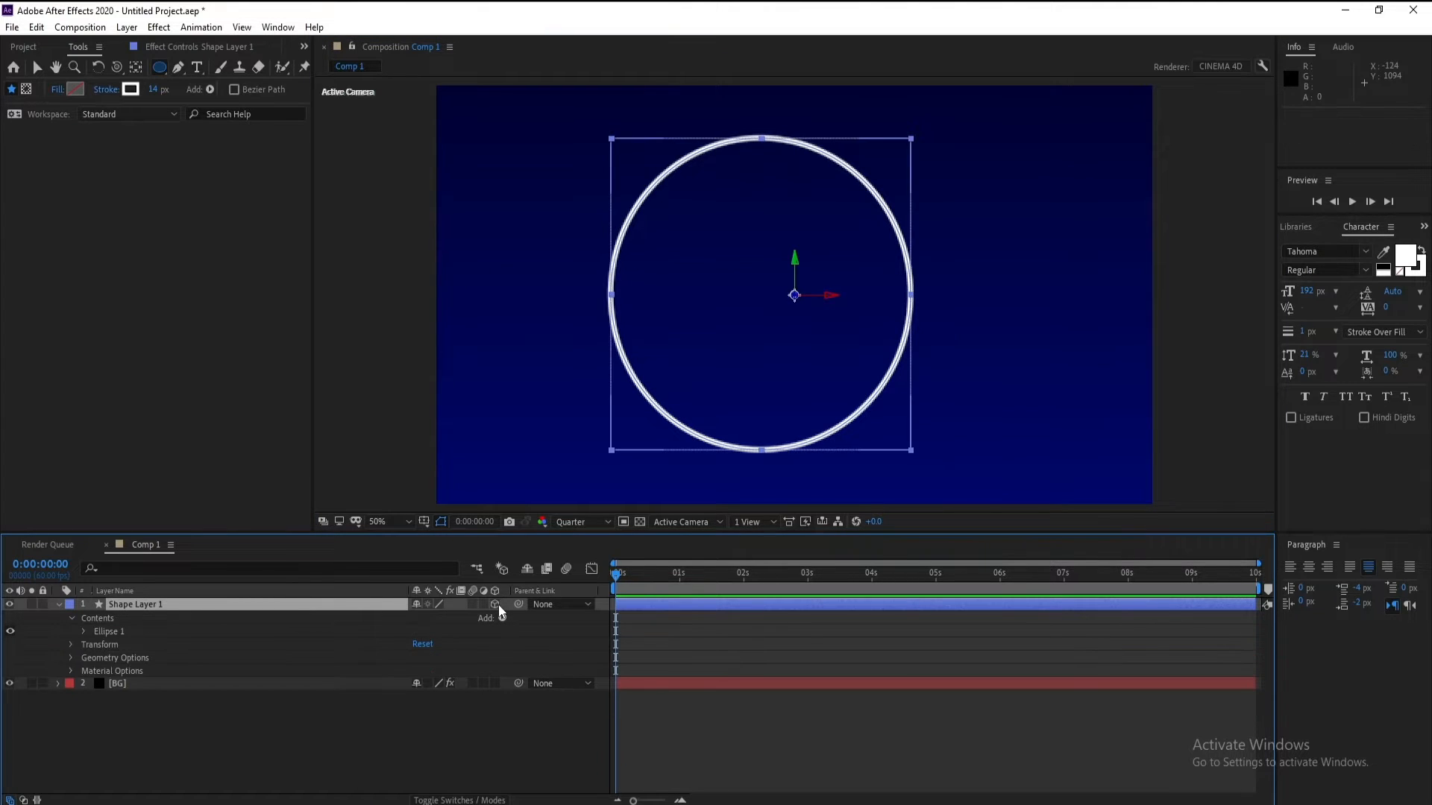
{"action": "left_click", "coordinate": [138, 69]}
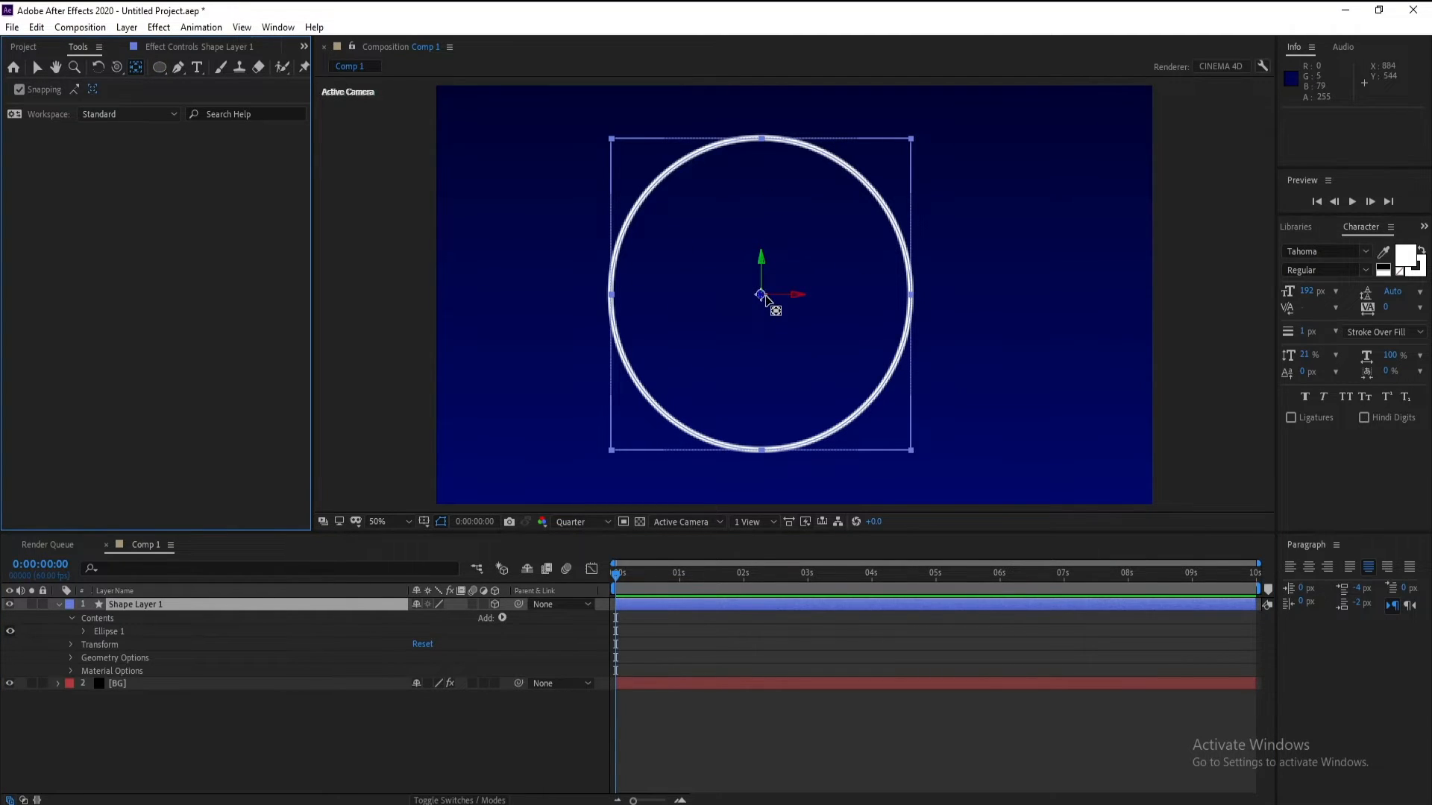
- Set the shape layer's Extrusion Depth to 100 in its geometry options
{"action": "left_click", "coordinate": [72, 659]}
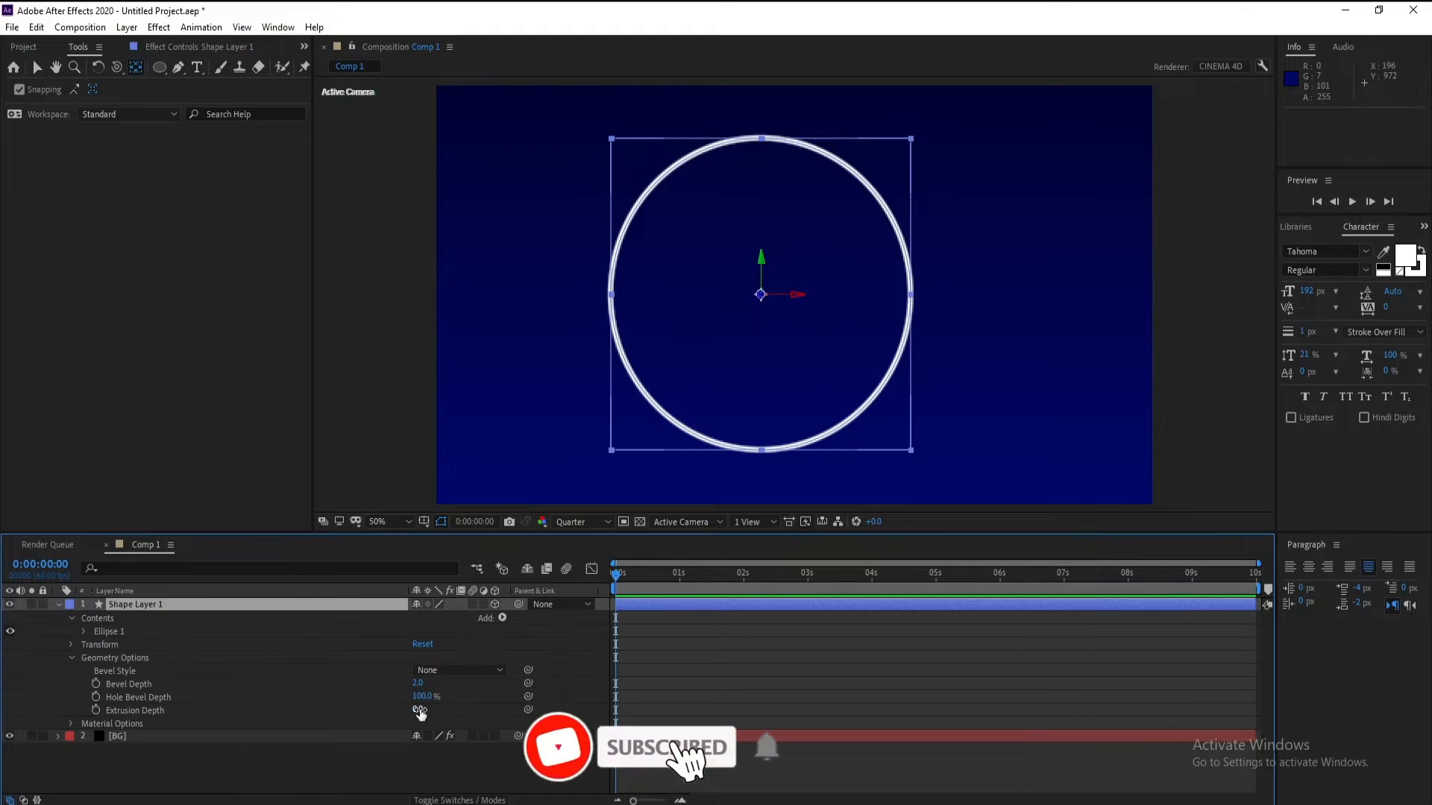
{"action": "left_click_drag", "start_coordinate": [418, 709], "coordinate": [435, 710]}
{"action": "left_click", "coordinate": [422, 709]}
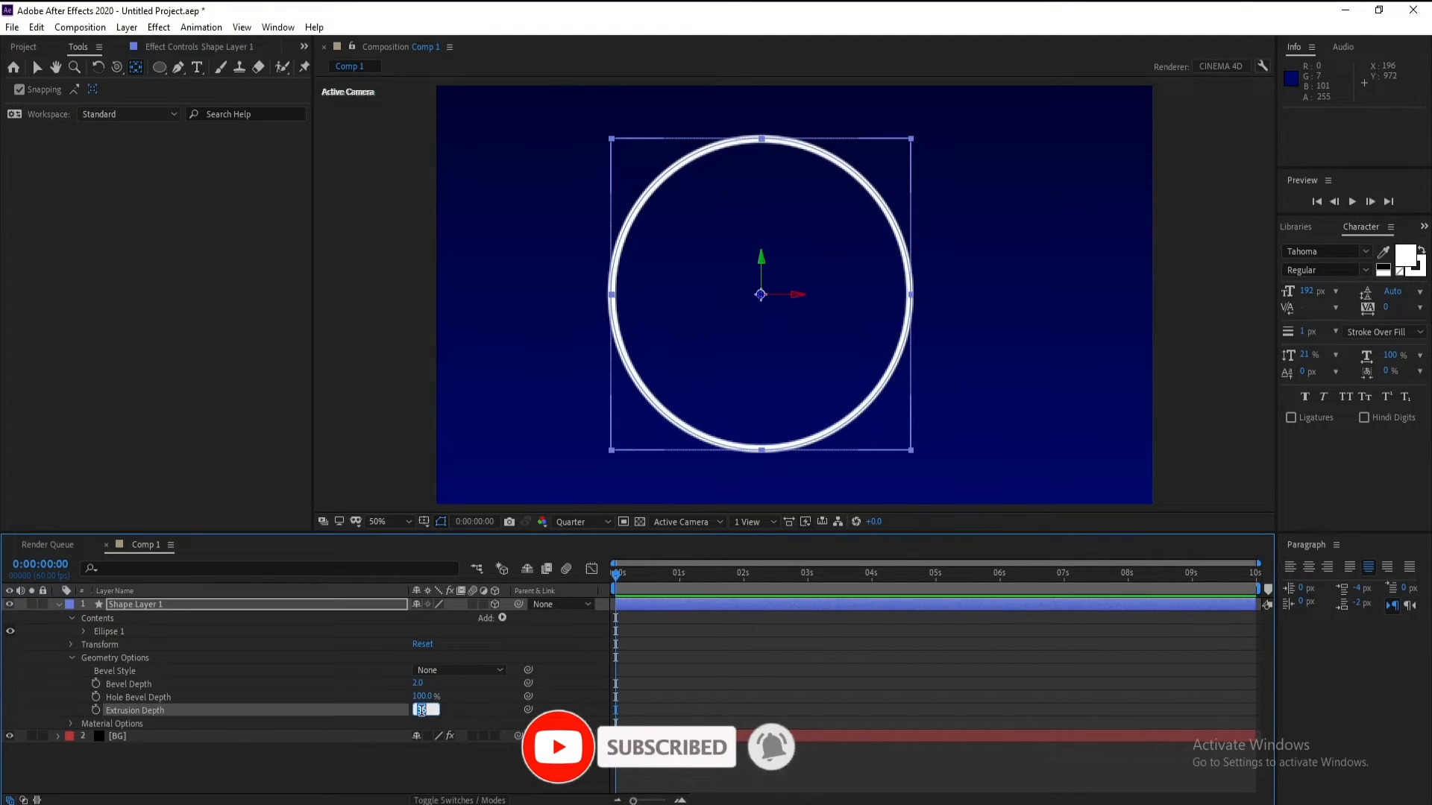
{"action": "type", "text": "100"}
{"action": "key", "text": "Return"}
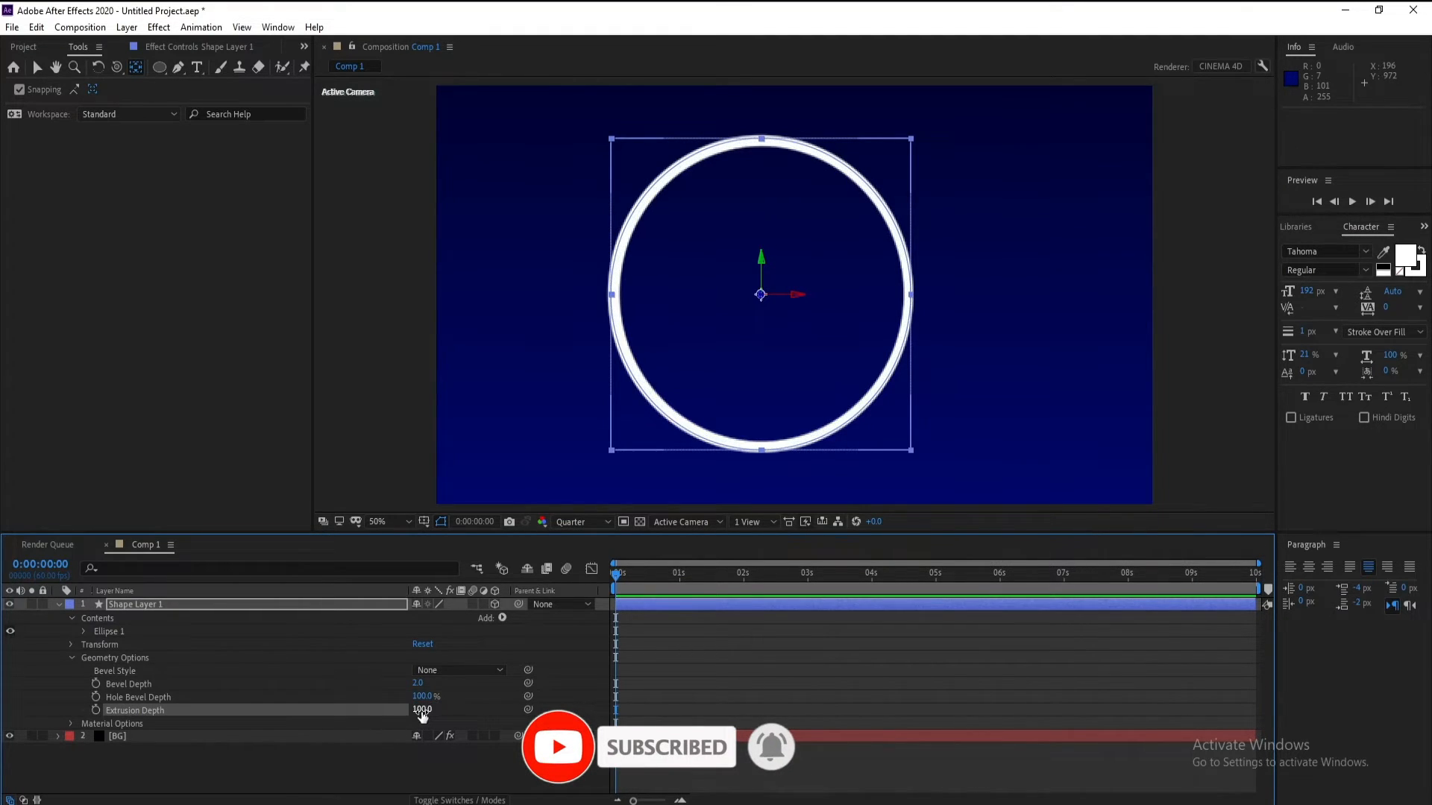
- Set the shape layer's Y Rotation to 71° and the preview resolution to Full
{"action": "left_click", "coordinate": [159, 606]}
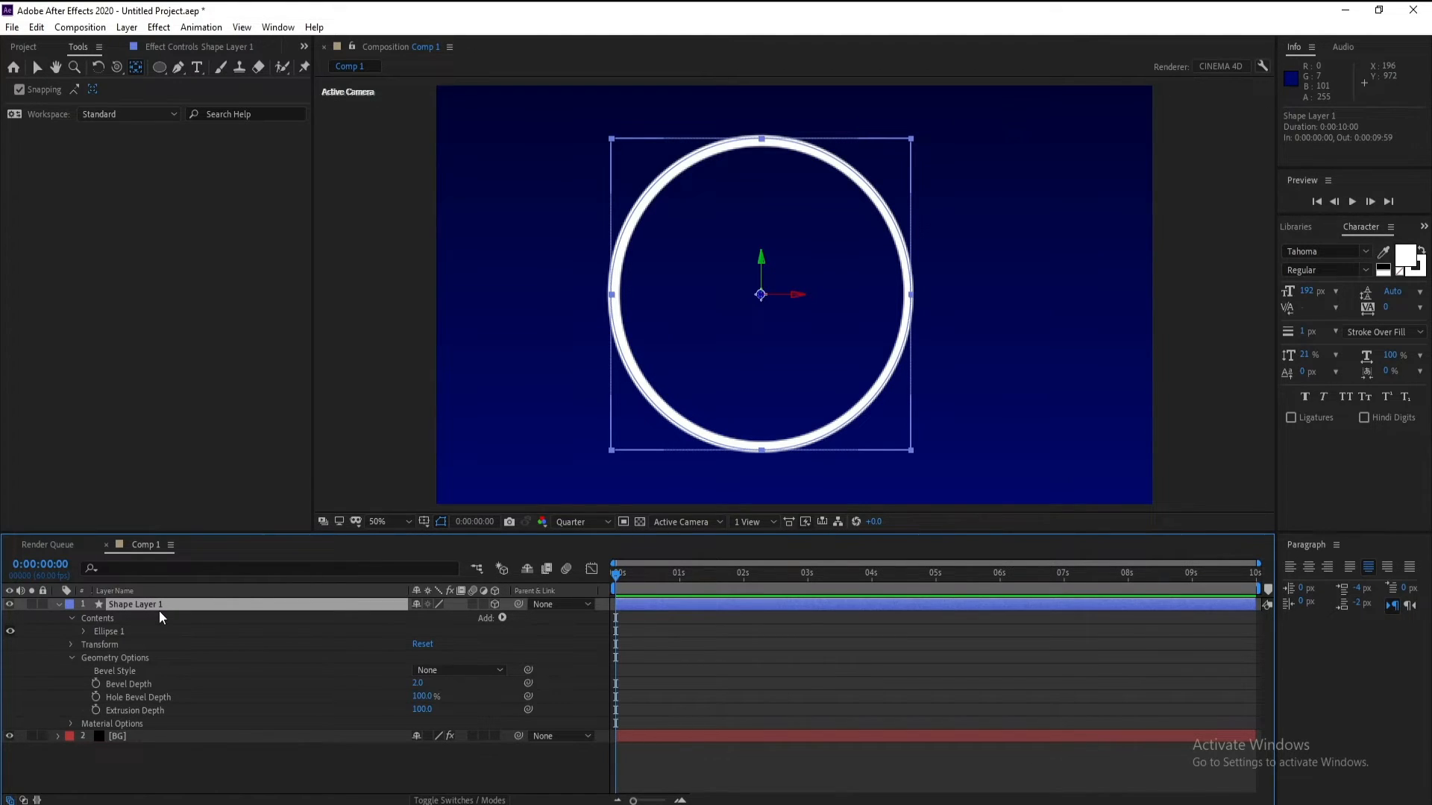
{"action": "key", "text": "r"}
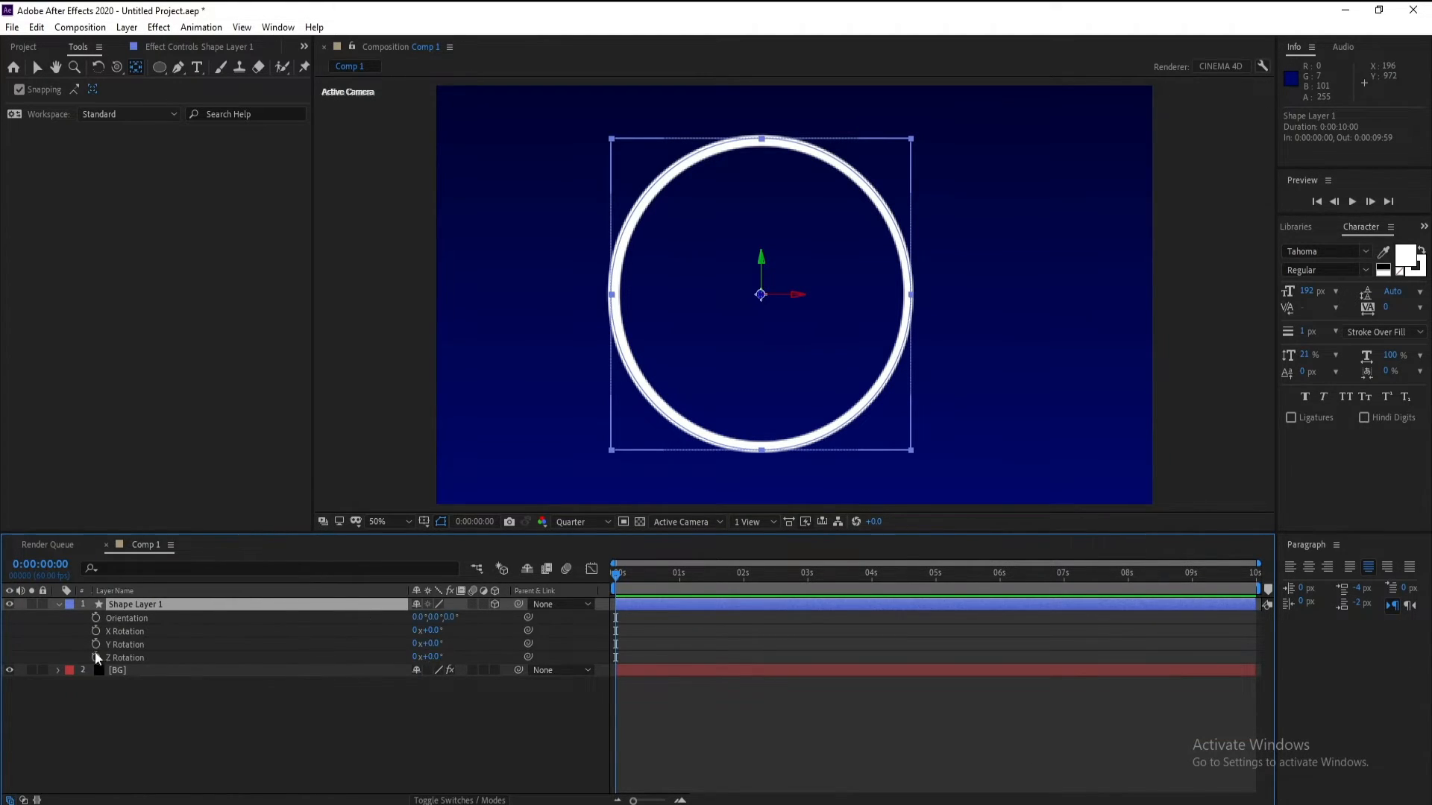
{"action": "left_click_drag", "start_coordinate": [432, 645], "coordinate": [468, 662]}
{"action": "left_click", "coordinate": [582, 522]}
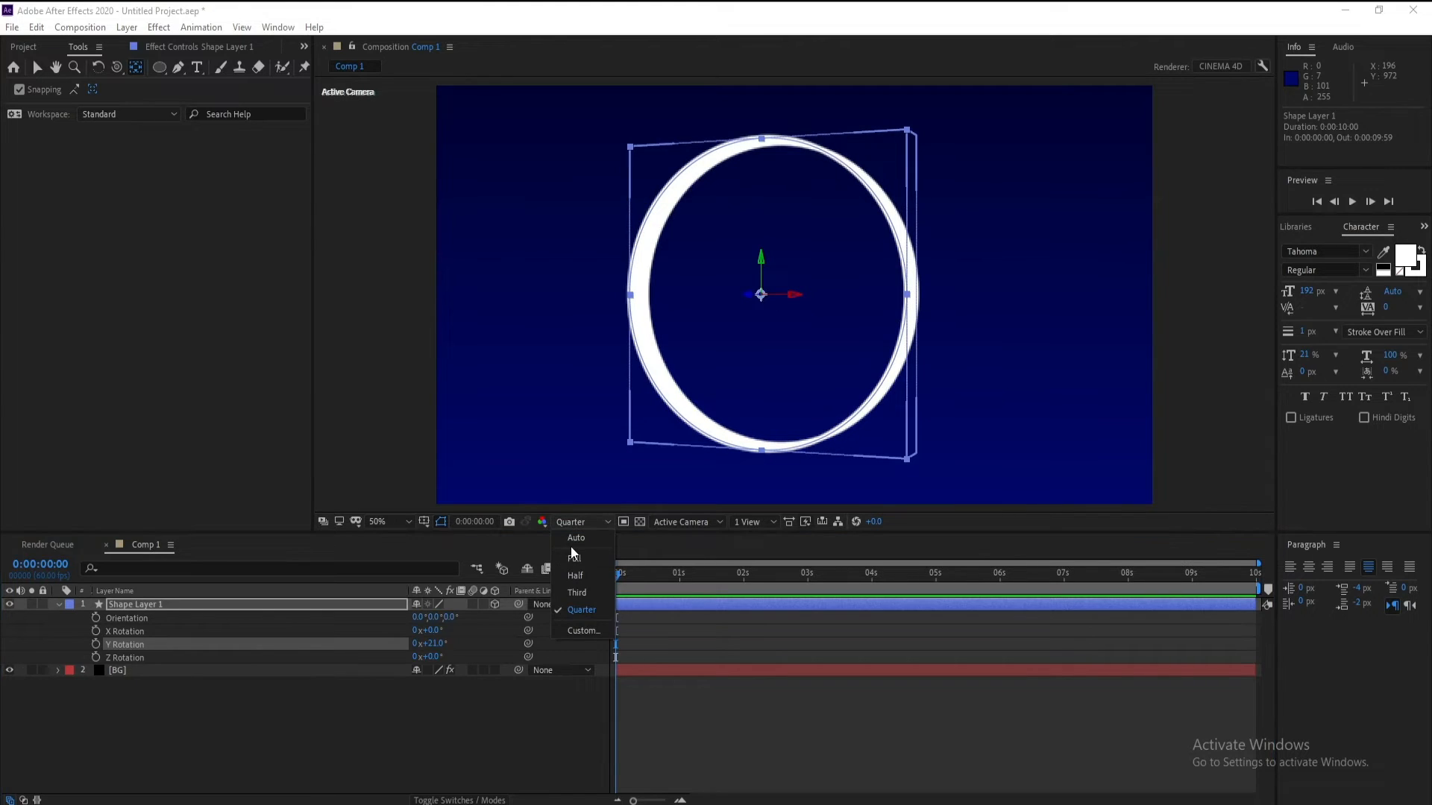
{"action": "left_click", "coordinate": [565, 582]}
{"action": "left_click_drag", "start_coordinate": [440, 644], "coordinate": [476, 644]}
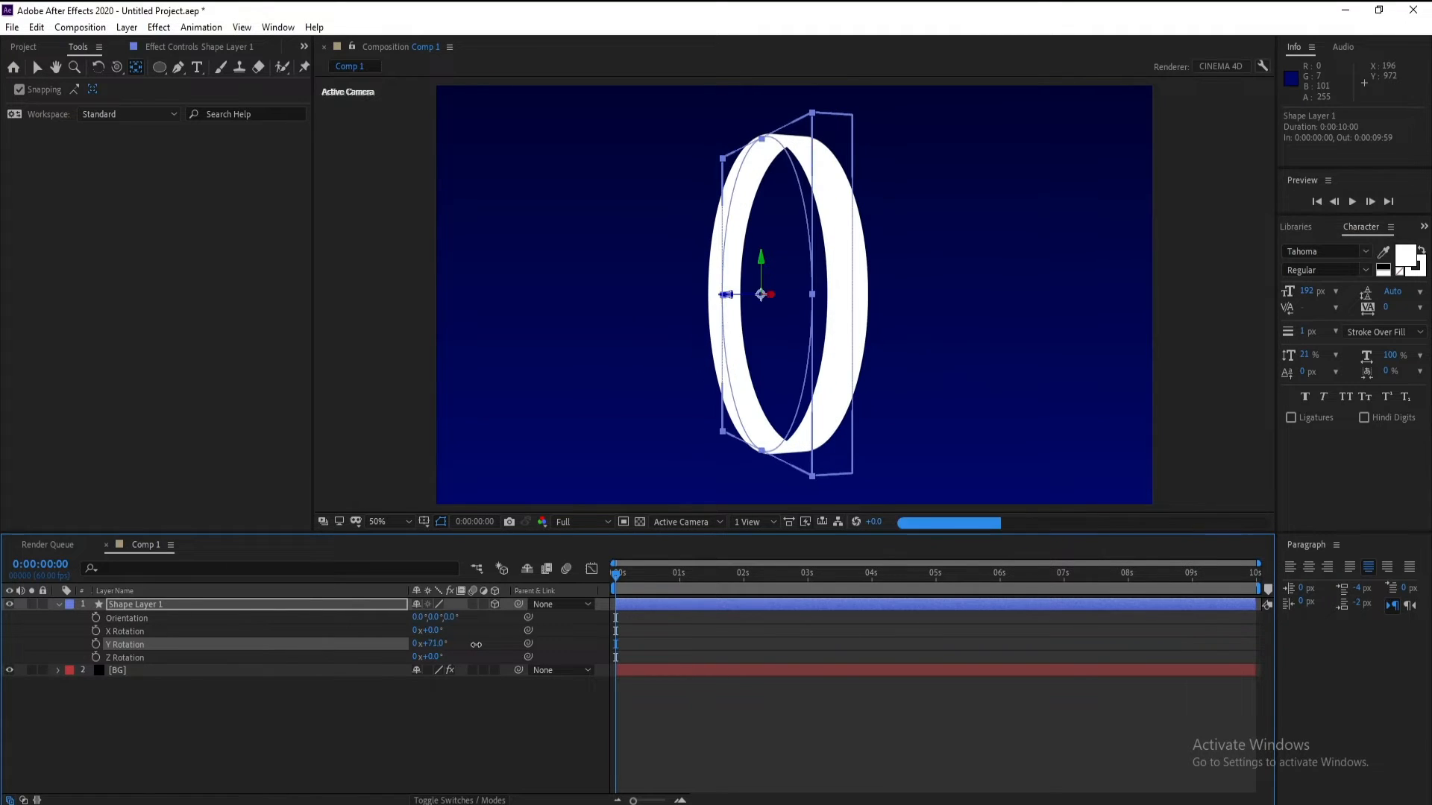
{"action": "left_click", "coordinate": [428, 719]}
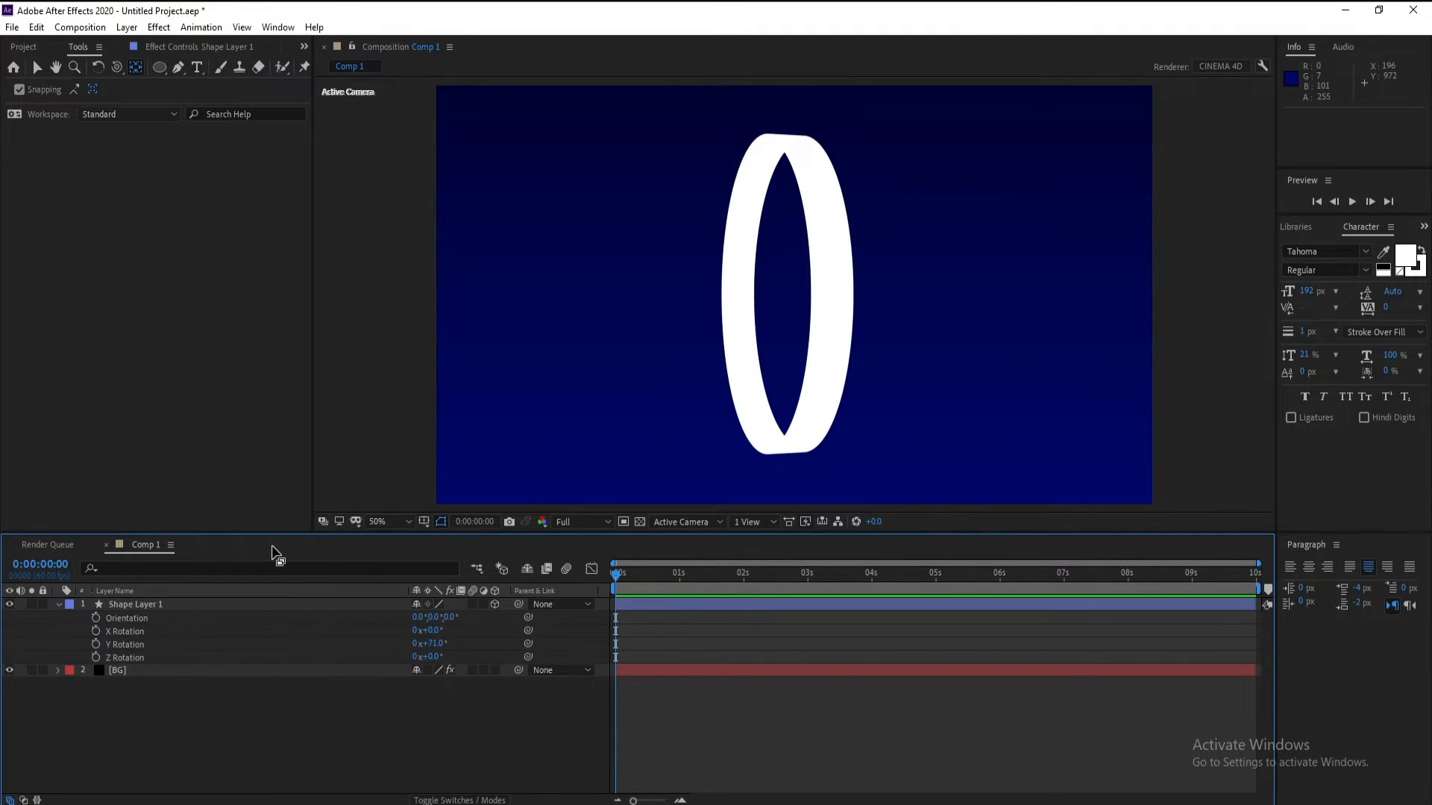
- Start a new light layer and set its light color to blue, 3000FF
{"action": "left_click", "coordinate": [127, 27]}
{"action": "mouse_move", "coordinate": [146, 46]}
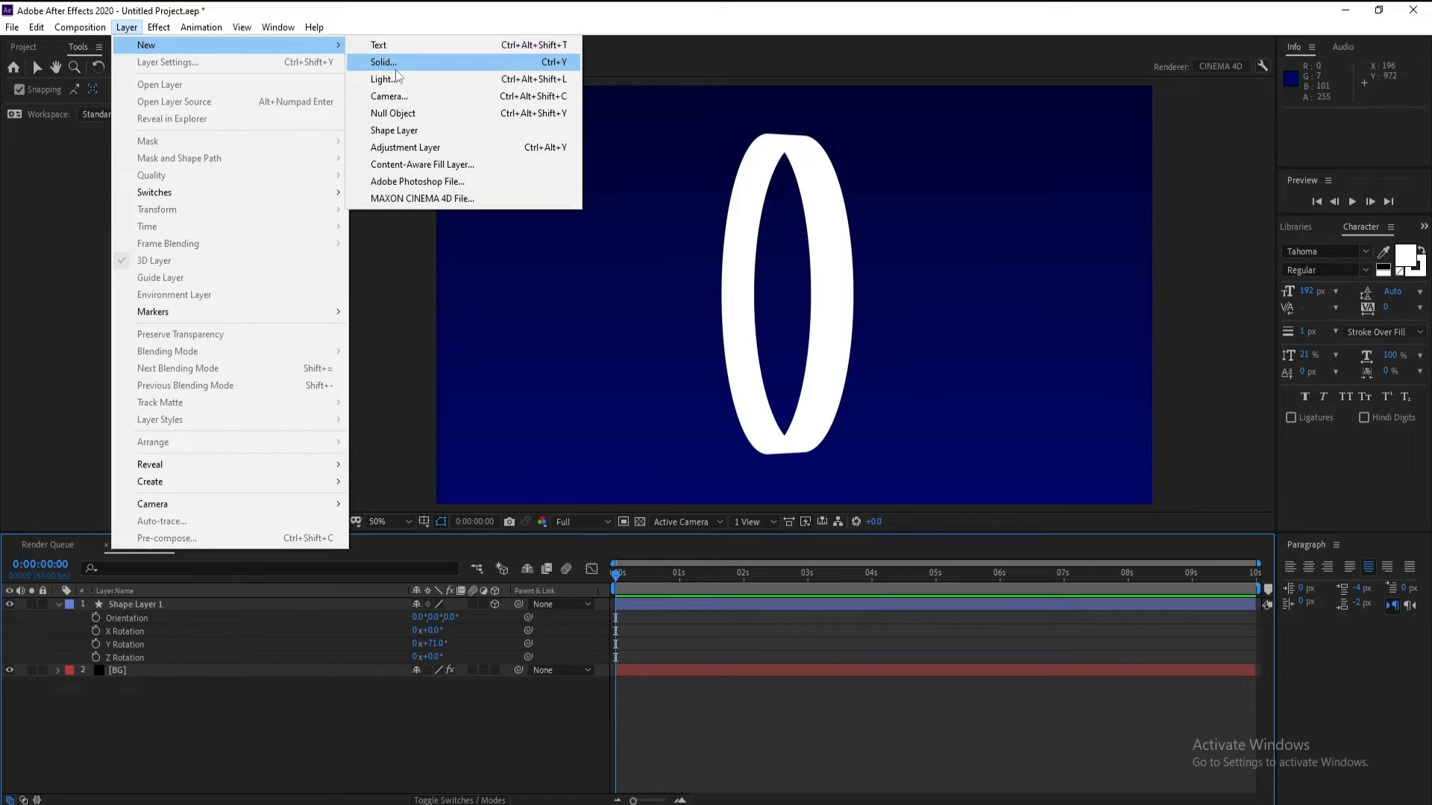
{"action": "left_click", "coordinate": [406, 79]}
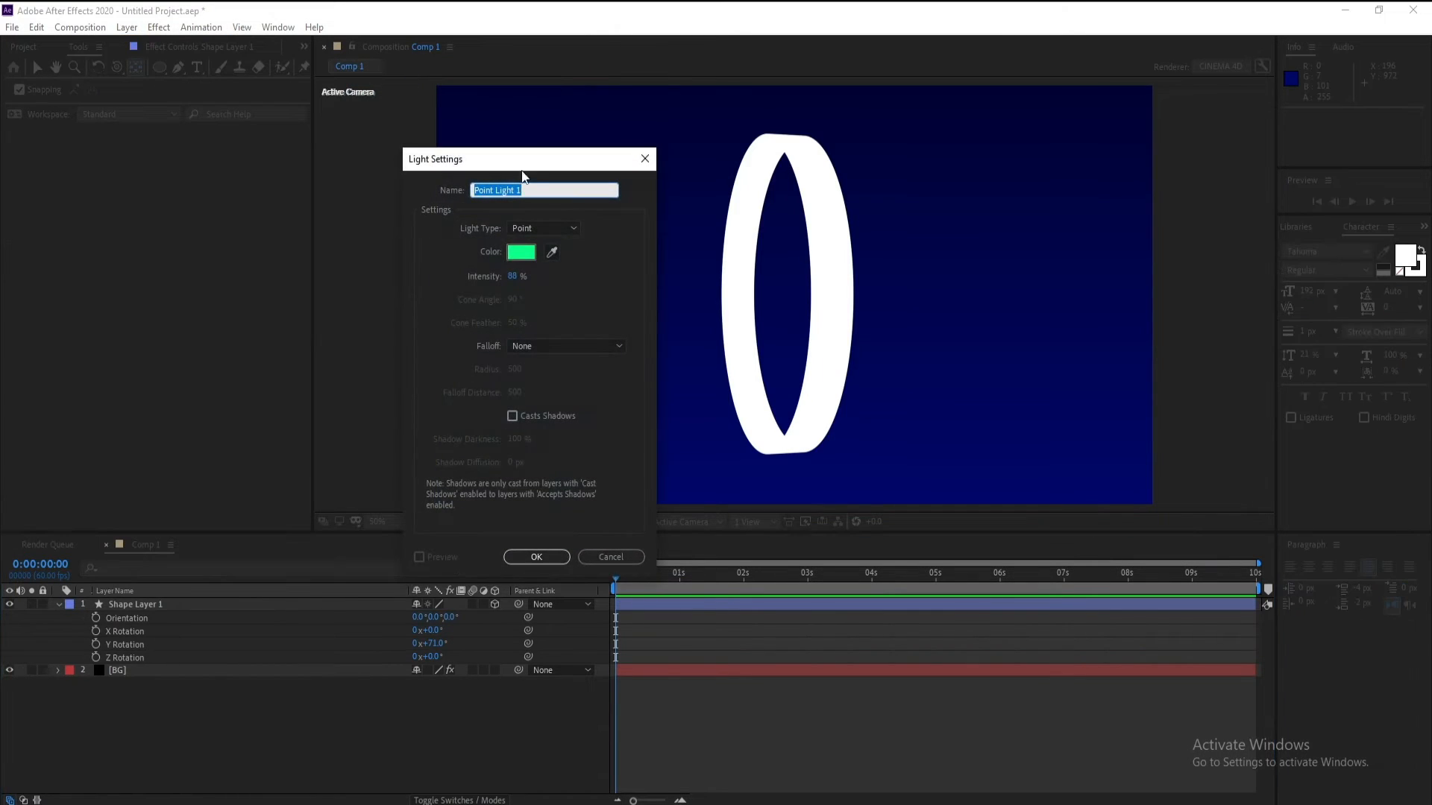
{"action": "left_click", "coordinate": [521, 254]}
{"action": "left_click_drag", "start_coordinate": [279, 624], "coordinate": [255, 568]}
{"action": "left_click_drag", "start_coordinate": [275, 635], "coordinate": [276, 628]}
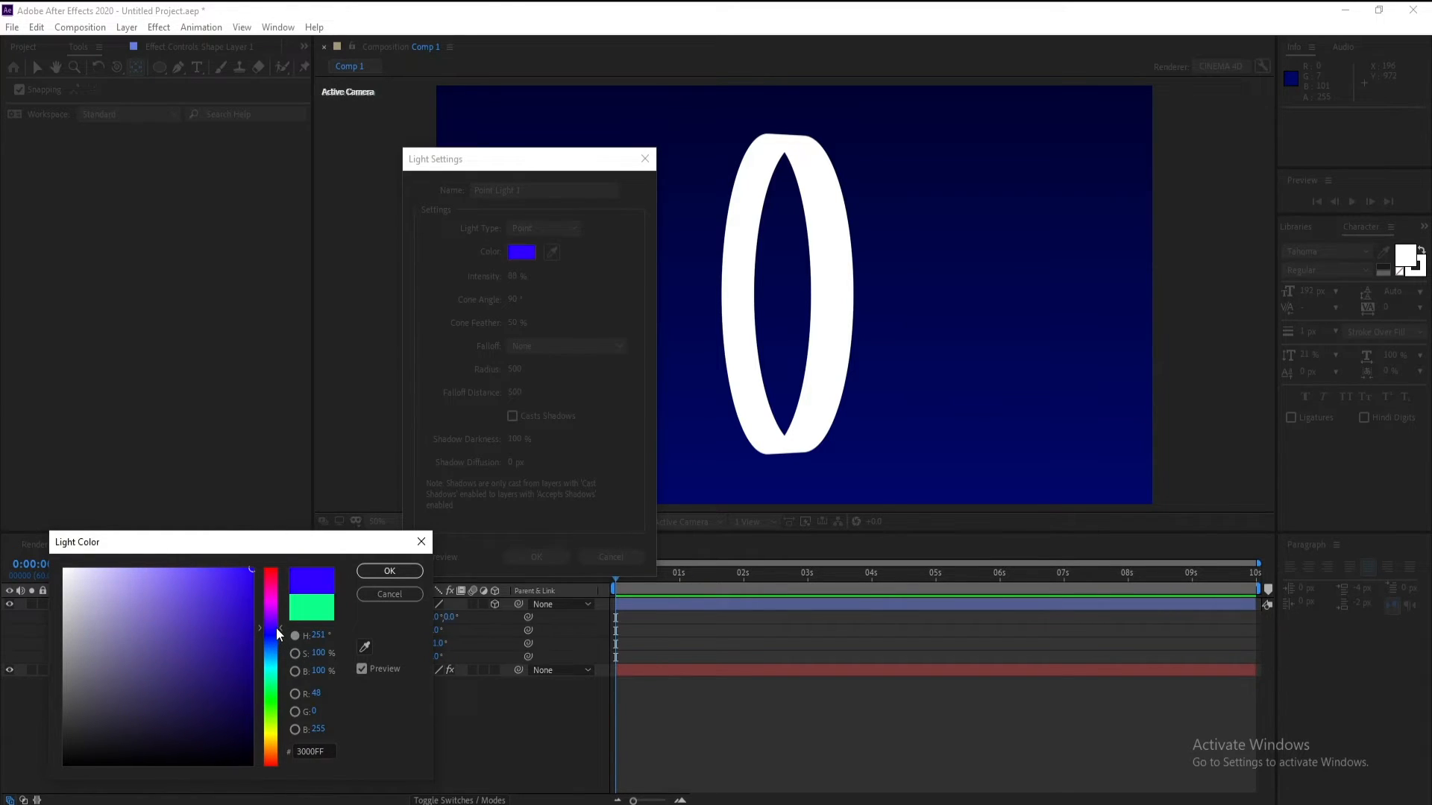
{"action": "left_click", "coordinate": [377, 573]}
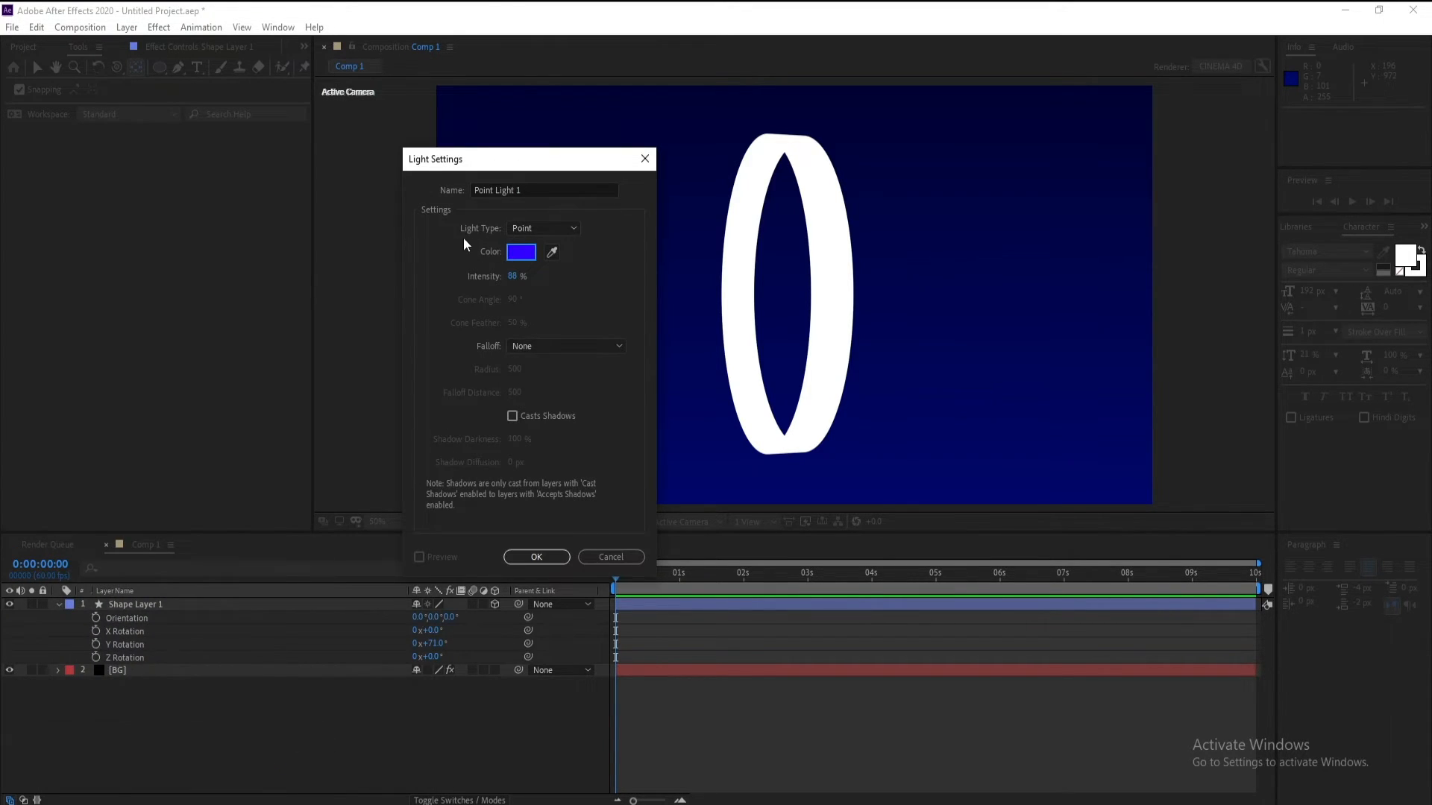
- Create the blue light as a Point light with 200% intensity
{"action": "left_click", "coordinate": [538, 229]}
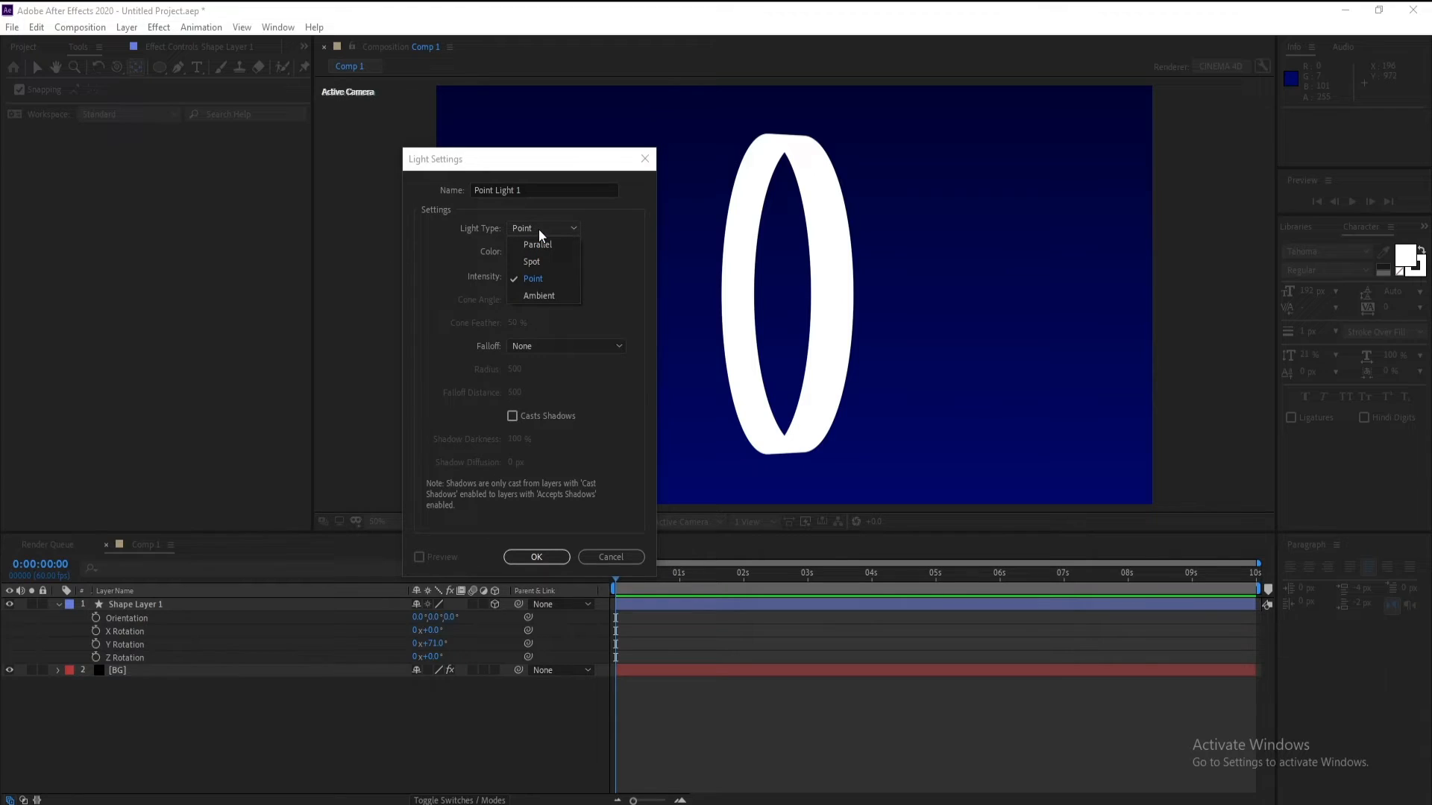
{"action": "left_click", "coordinate": [552, 278]}
{"action": "left_click", "coordinate": [513, 277]}
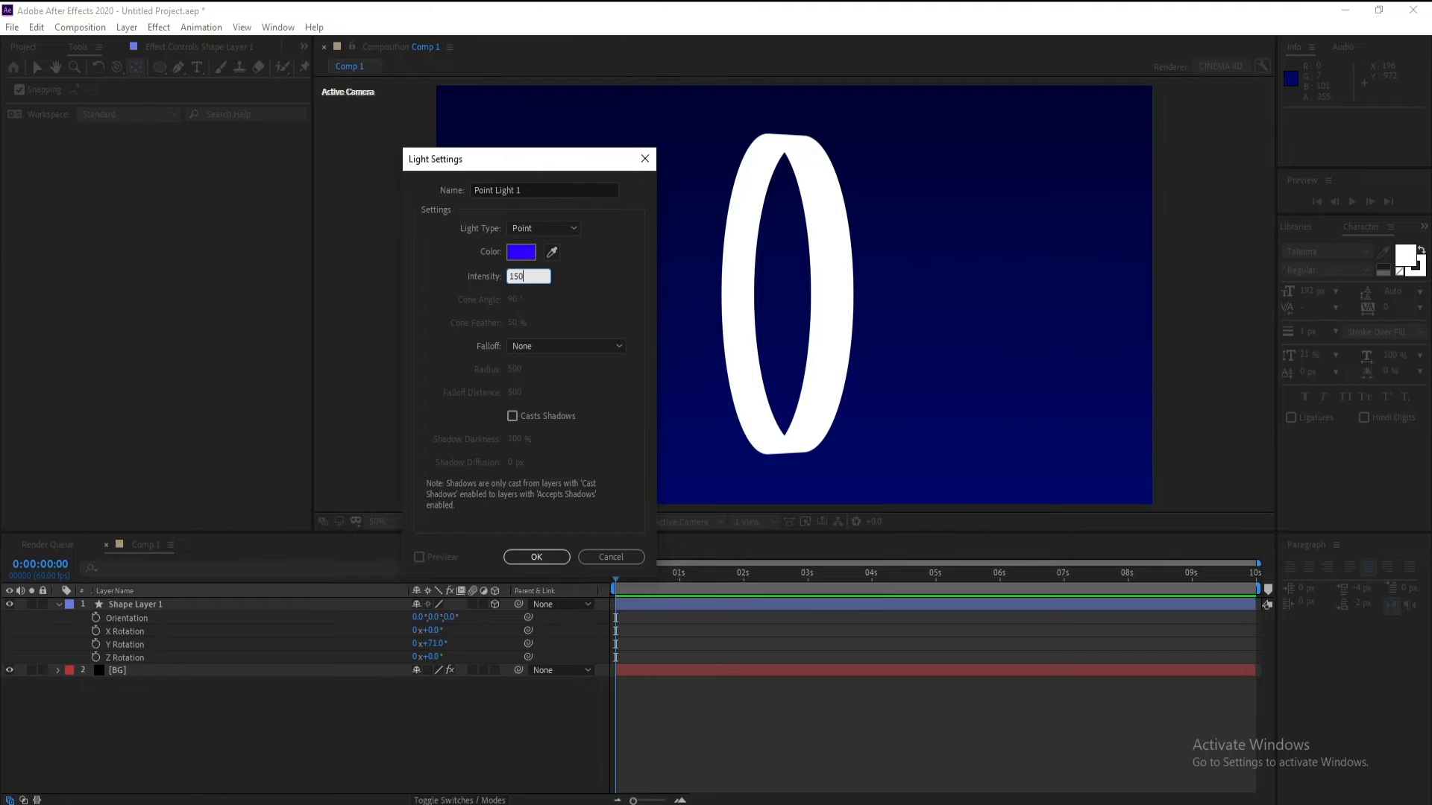
{"action": "left_click_drag", "start_coordinate": [541, 276], "coordinate": [449, 277]}
{"action": "type", "text": "200"}
{"action": "left_click", "coordinate": [596, 338]}
{"action": "left_click", "coordinate": [559, 563]}
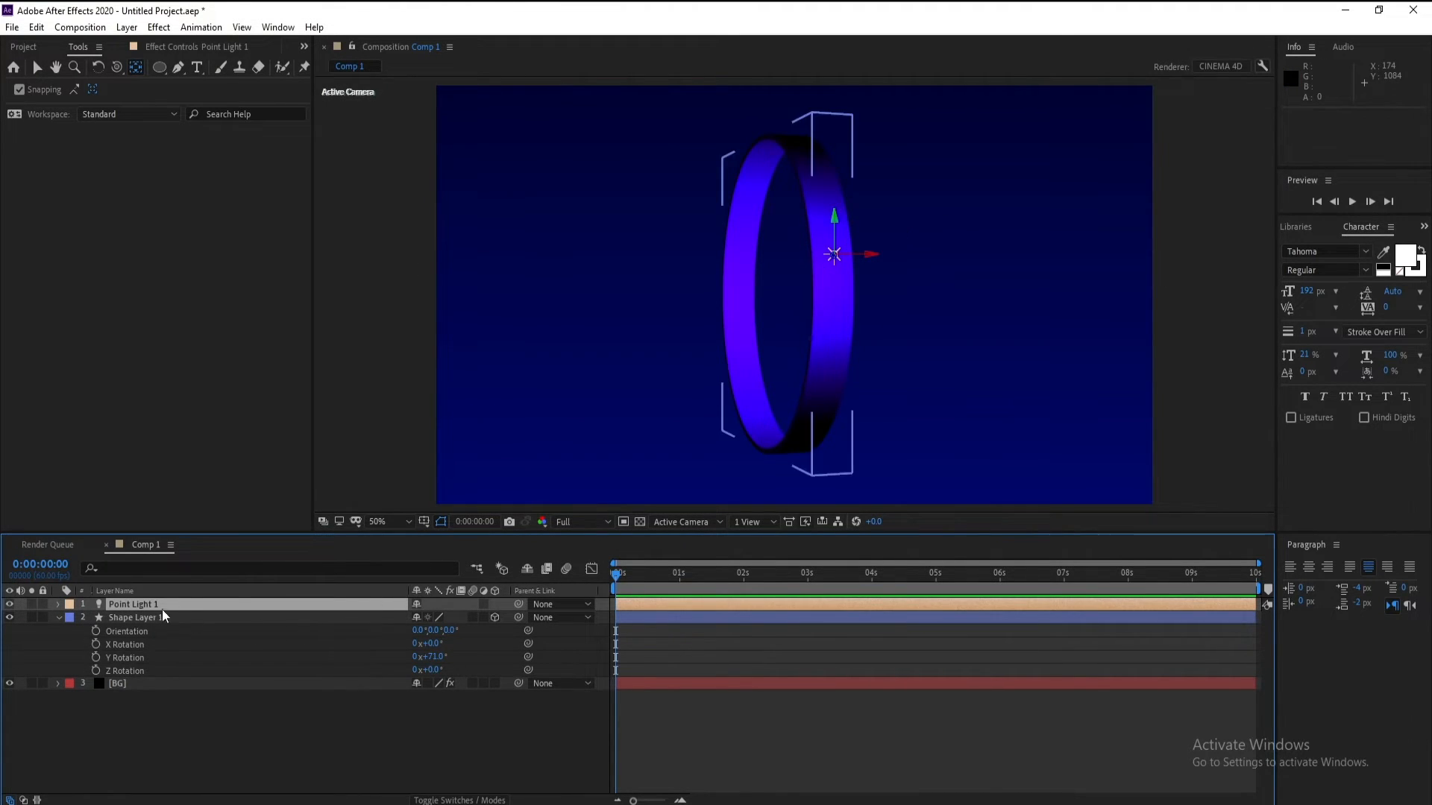
- Add a second point light colored magenta, D800FF, with 200% intensity
{"action": "left_click", "coordinate": [122, 604]}
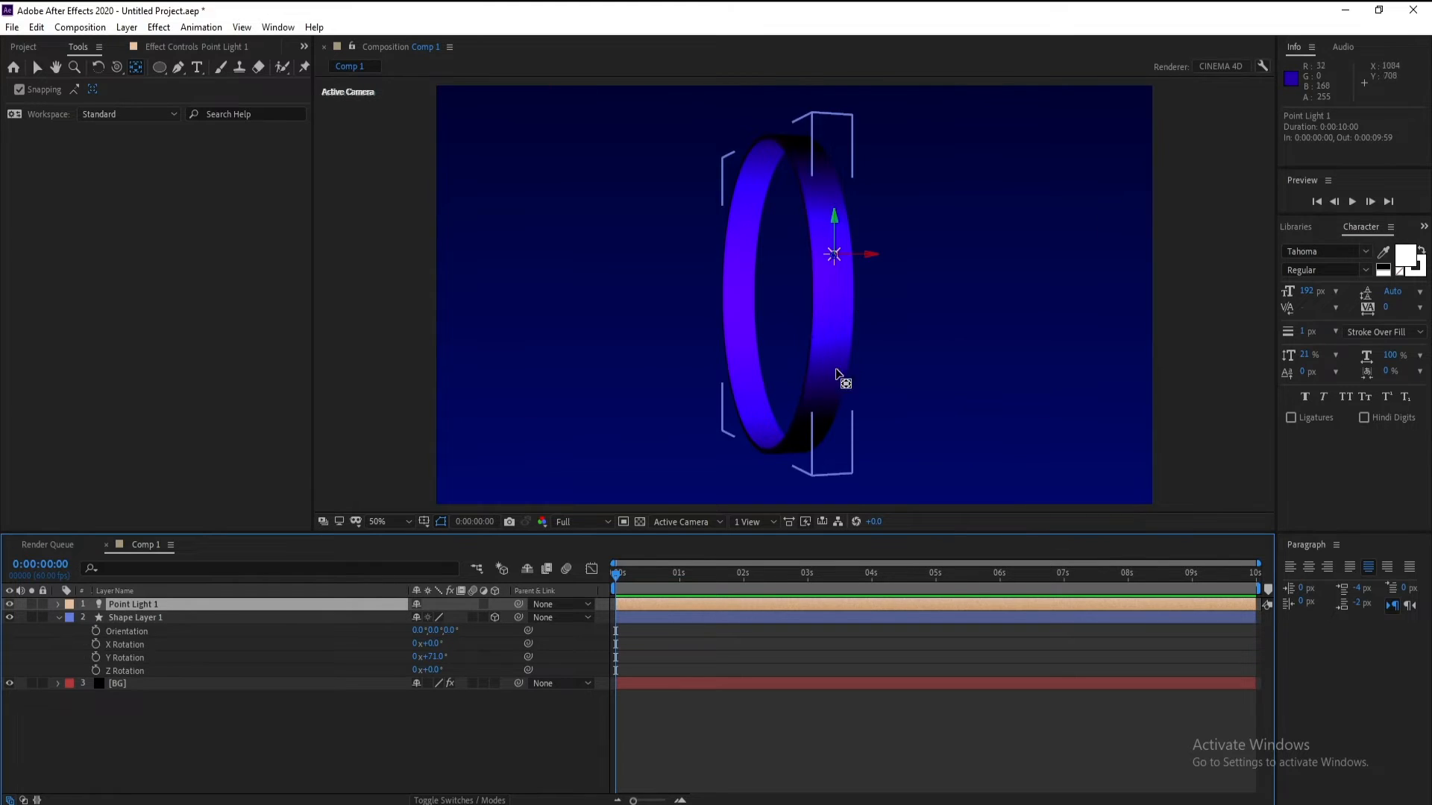
{"action": "left_click", "coordinate": [150, 617]}
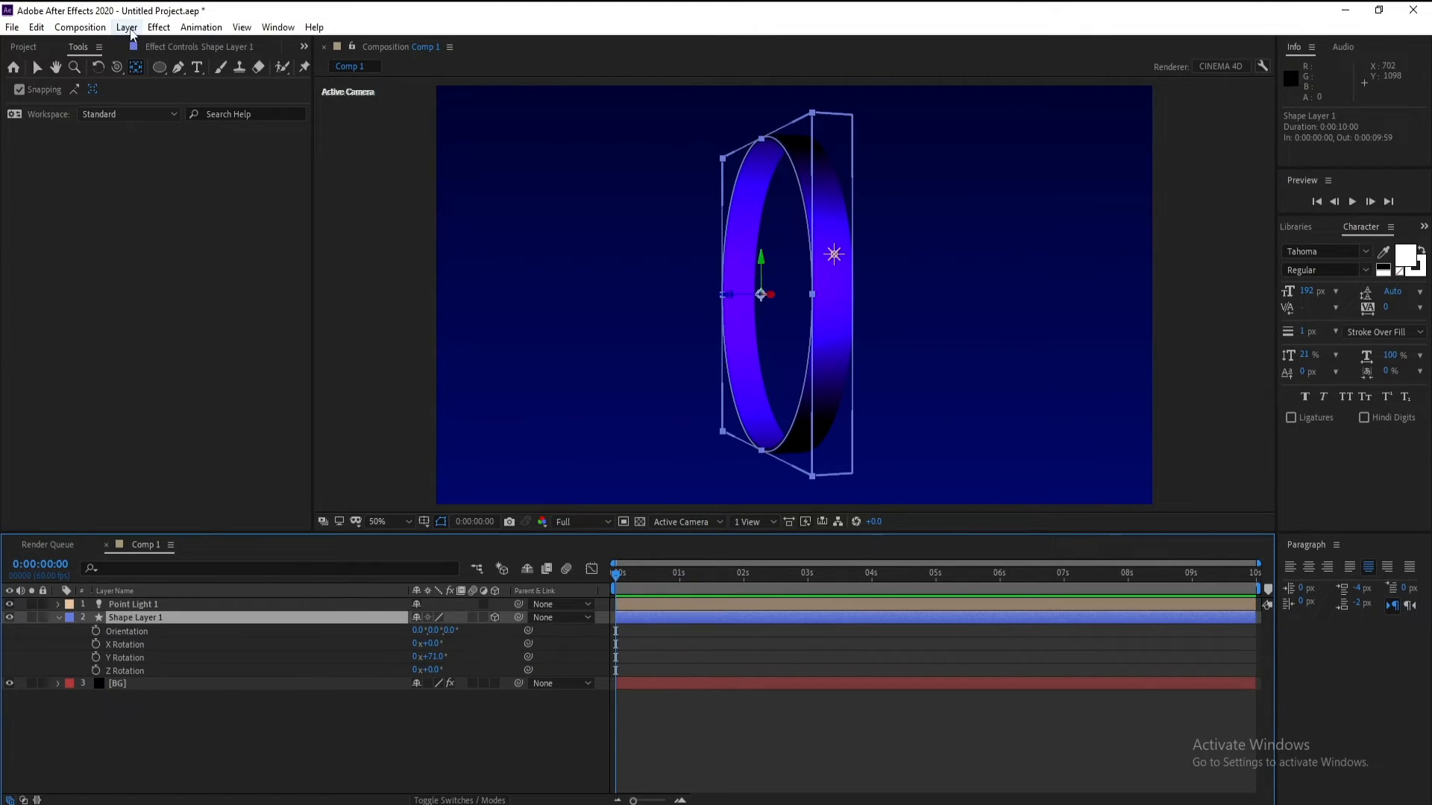
{"action": "left_click", "coordinate": [127, 27]}
{"action": "mouse_move", "coordinate": [150, 45]}
{"action": "left_click", "coordinate": [384, 79]}
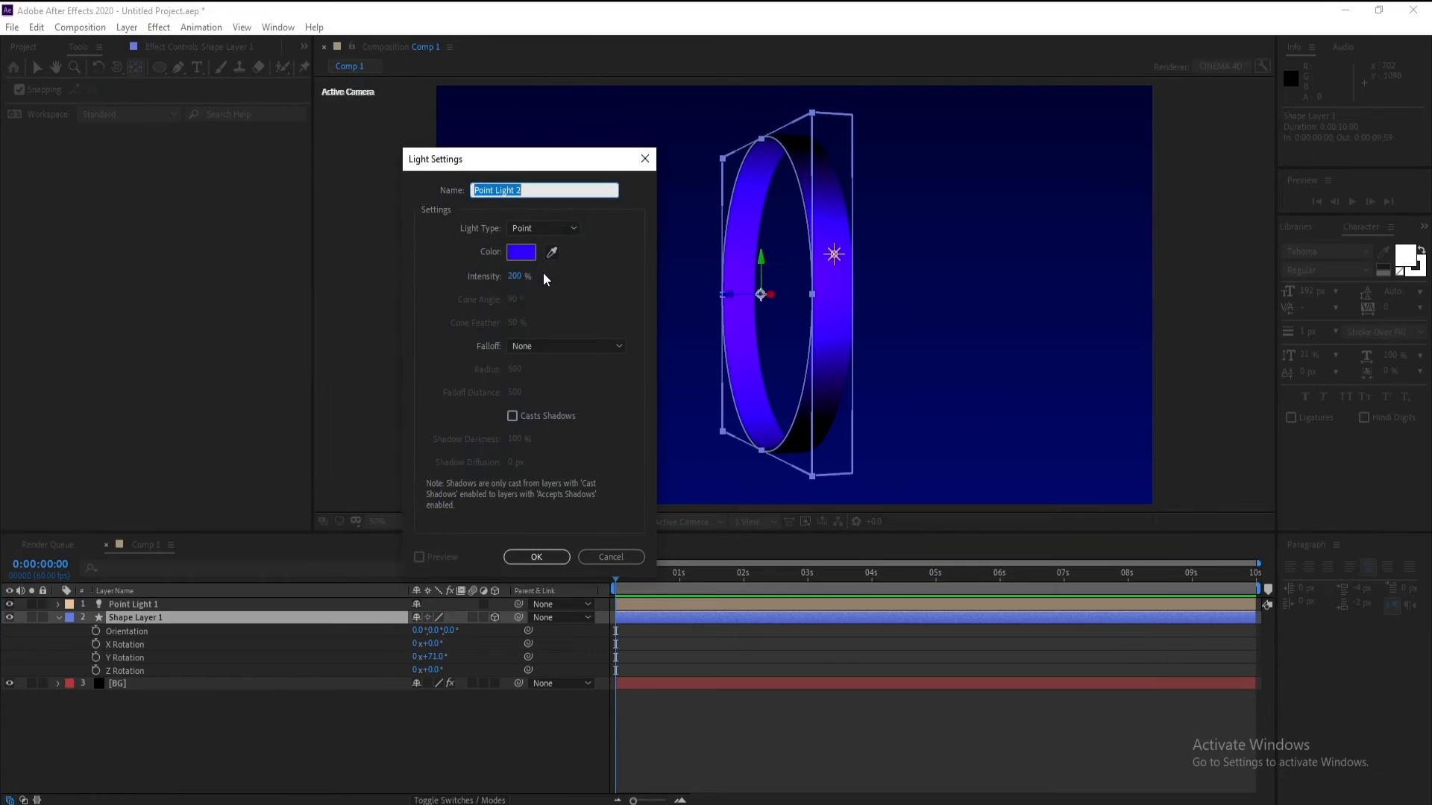
{"action": "left_click", "coordinate": [521, 251]}
{"action": "left_click", "coordinate": [269, 607]}
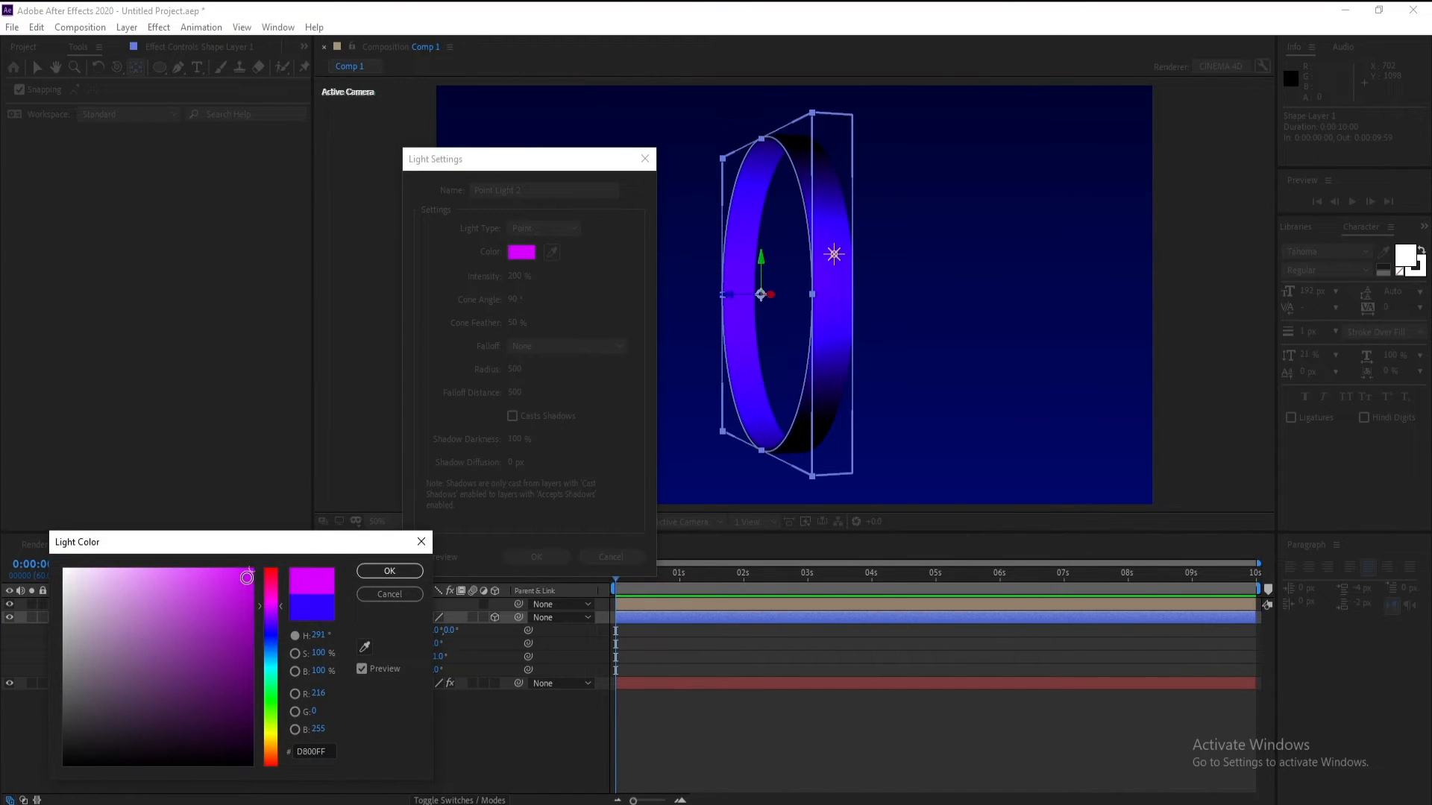
{"action": "left_click", "coordinate": [390, 573]}
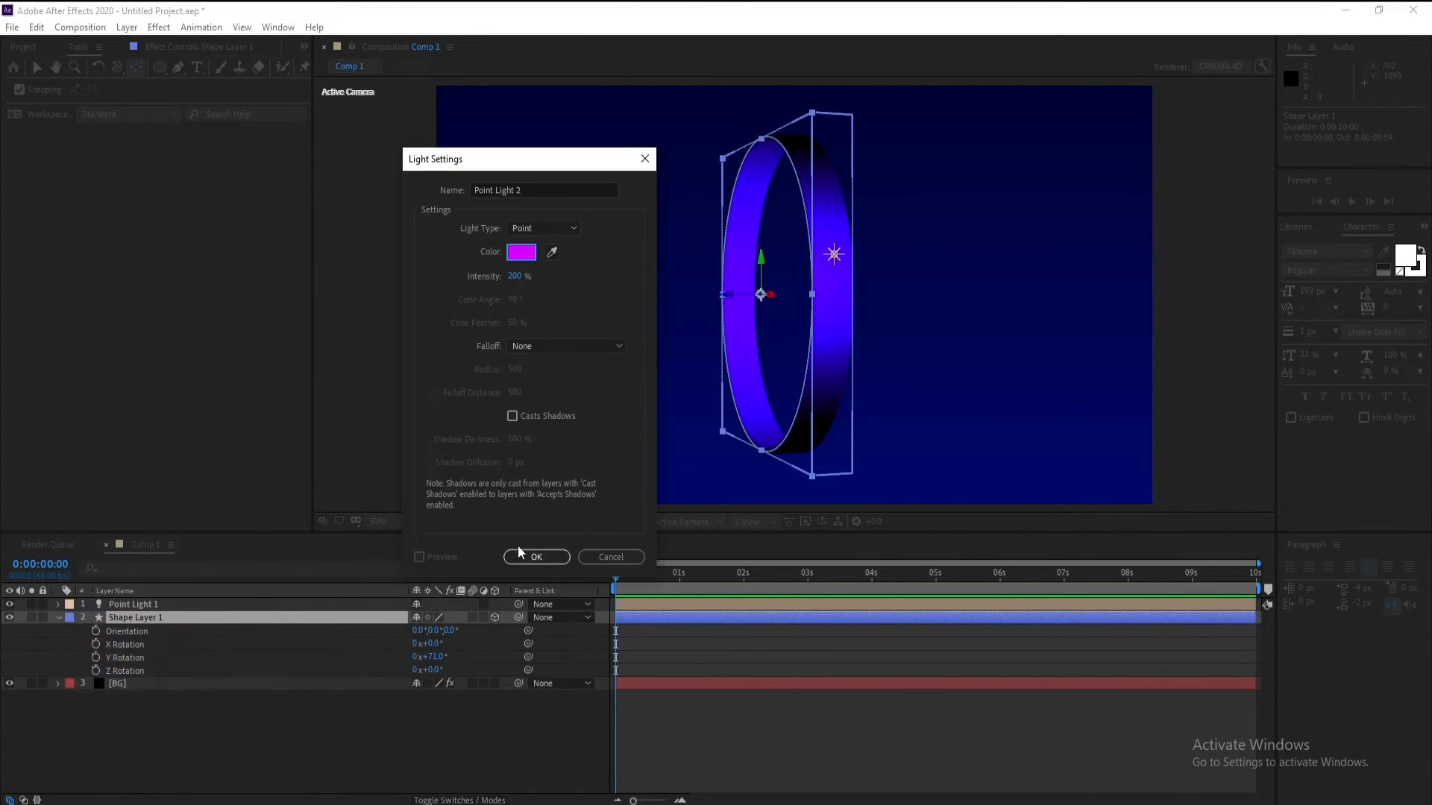
{"action": "left_click", "coordinate": [537, 557]}
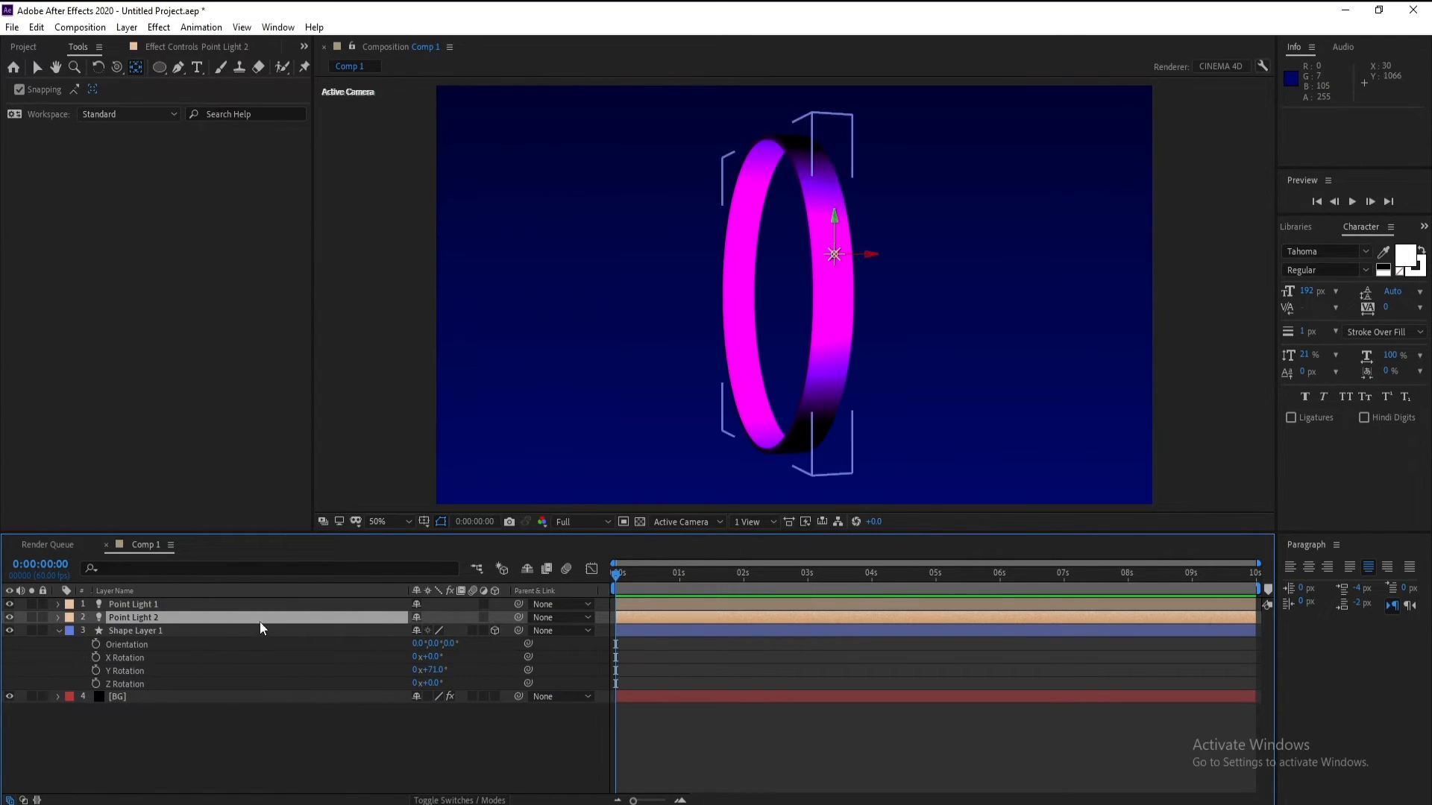
- Add a third point light colored cyan, 00FFE4, with a lower intensity than the other two lights
{"action": "left_click", "coordinate": [127, 28]}
{"action": "mouse_move", "coordinate": [164, 45]}
{"action": "left_click", "coordinate": [485, 79]}
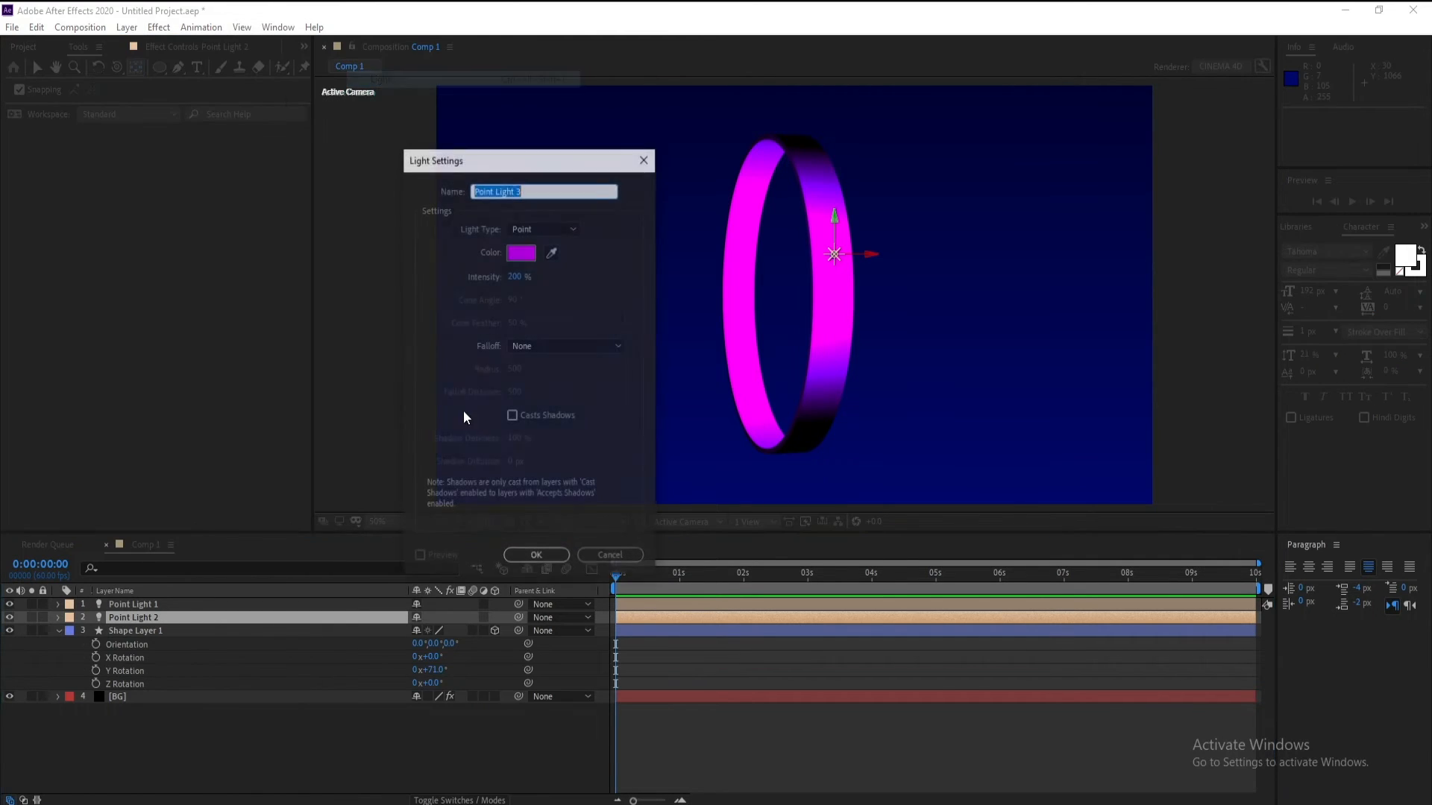
{"action": "left_click", "coordinate": [522, 252]}
{"action": "left_click_drag", "start_coordinate": [270, 606], "coordinate": [280, 688]}
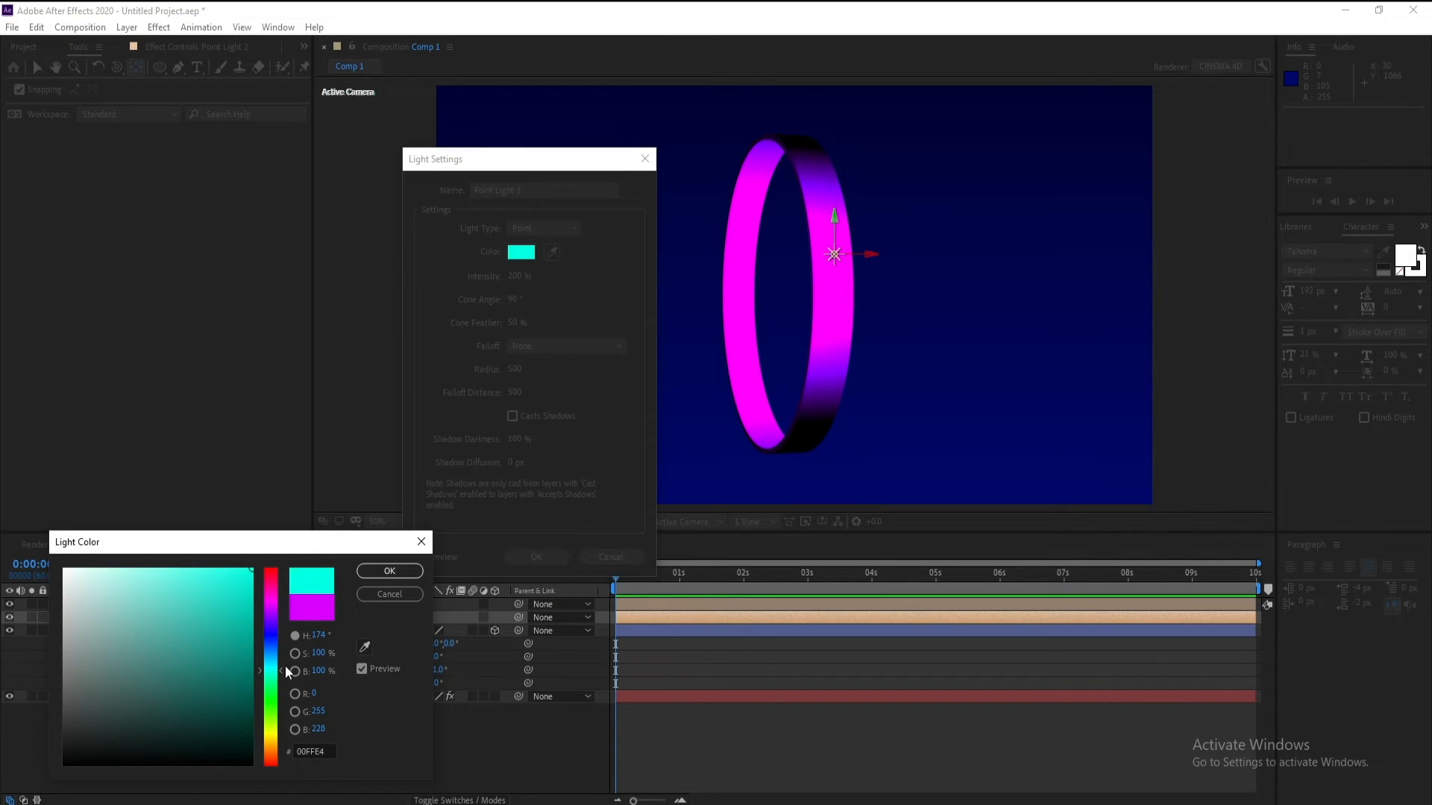
{"action": "left_click", "coordinate": [388, 572]}
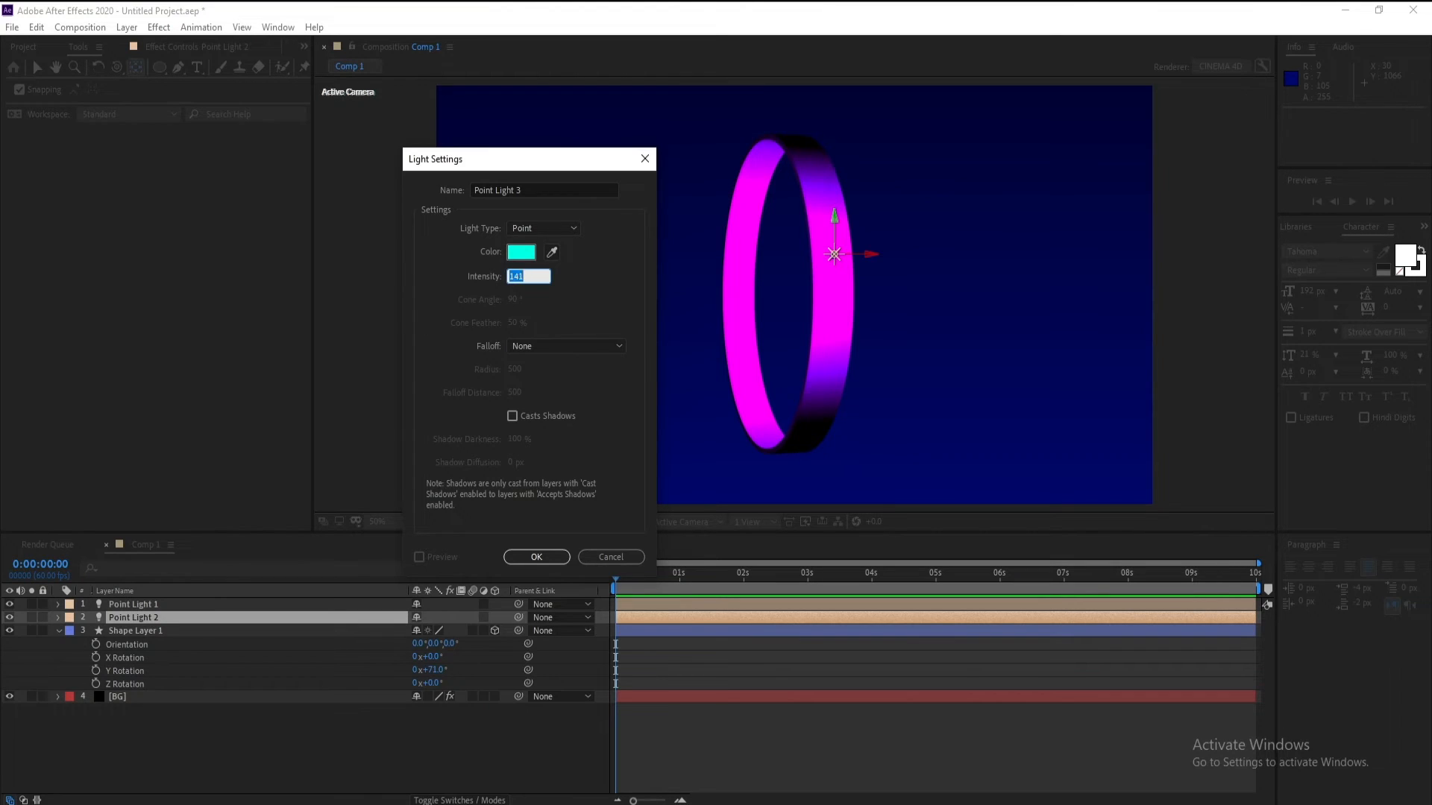
{"action": "left_click", "coordinate": [580, 304]}
{"action": "left_click", "coordinate": [536, 558]}
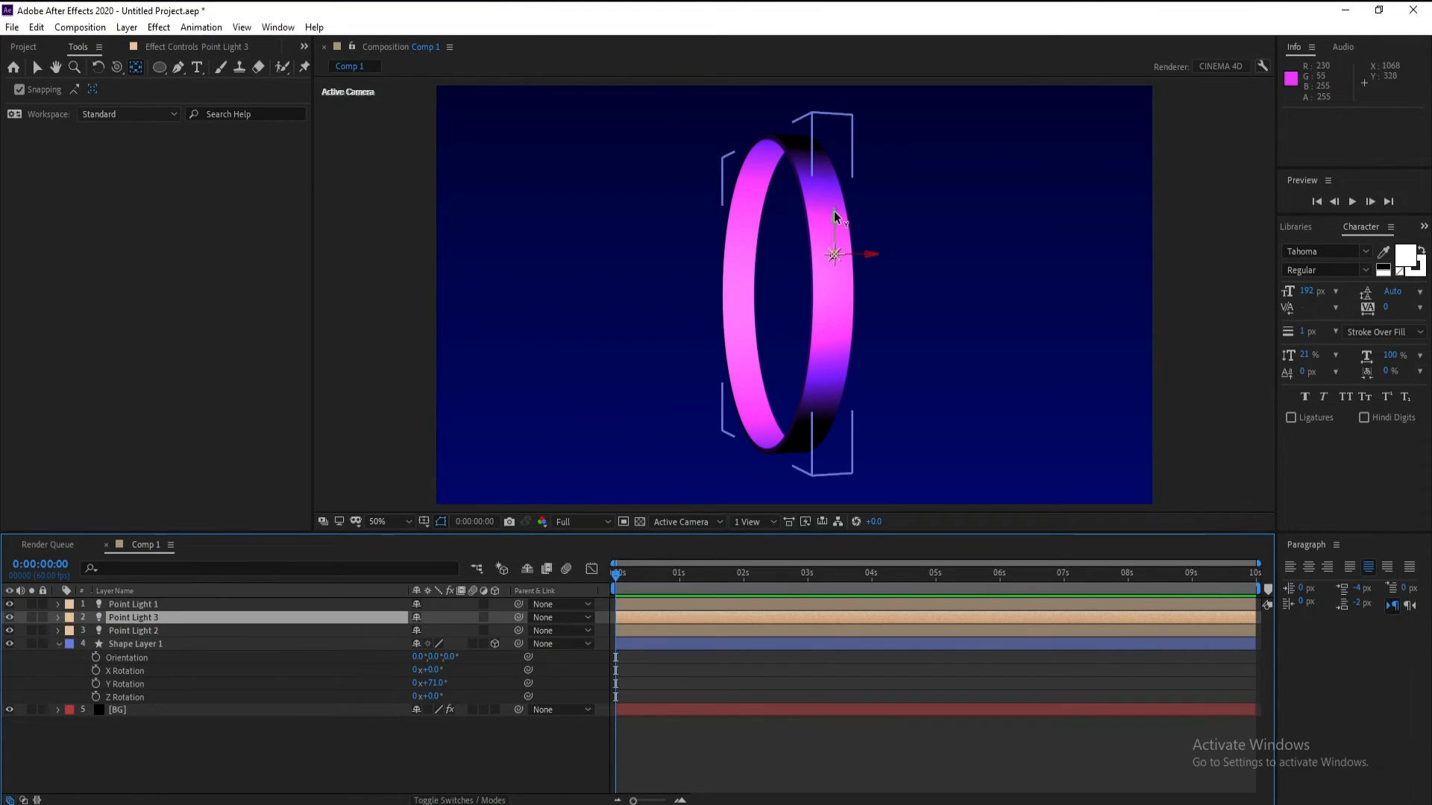
- Move Point Light 3 near the ring's center, at about 892, 518, and set Shape Layer 1's Y Rotation to -95°
{"action": "left_click_drag", "start_coordinate": [834, 216], "coordinate": [796, 291]}
{"action": "left_click", "coordinate": [429, 683]}
{"action": "type", "text": "36"}
{"action": "key", "text": "Return"}
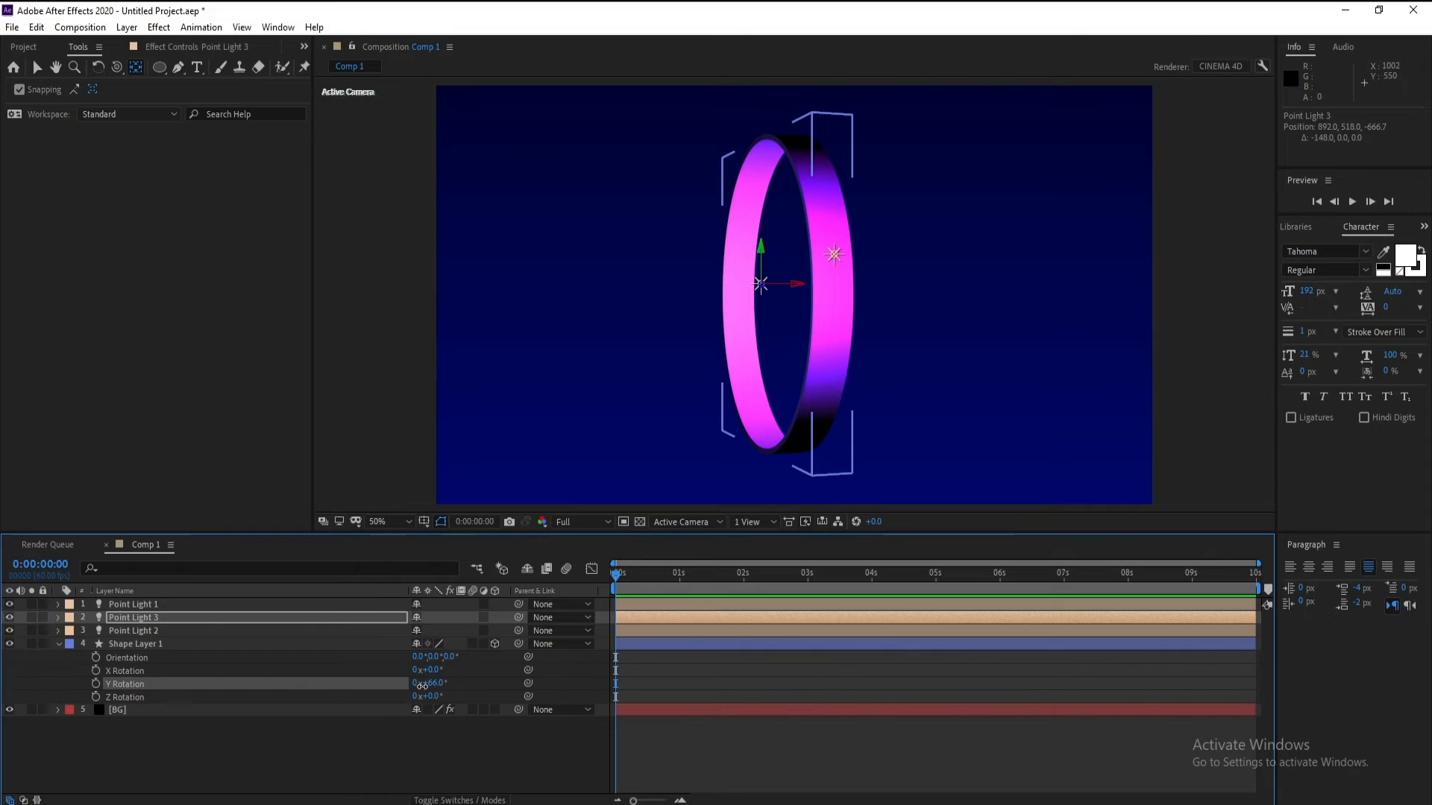
{"action": "mouse_move", "coordinate": [401, 686]}
{"action": "left_mouse_down"}
{"action": "mouse_move", "coordinate": [354, 686]}
{"action": "mouse_move", "coordinate": [423, 691]}
{"action": "mouse_move", "coordinate": [386, 694]}
{"action": "left_mouse_up"}
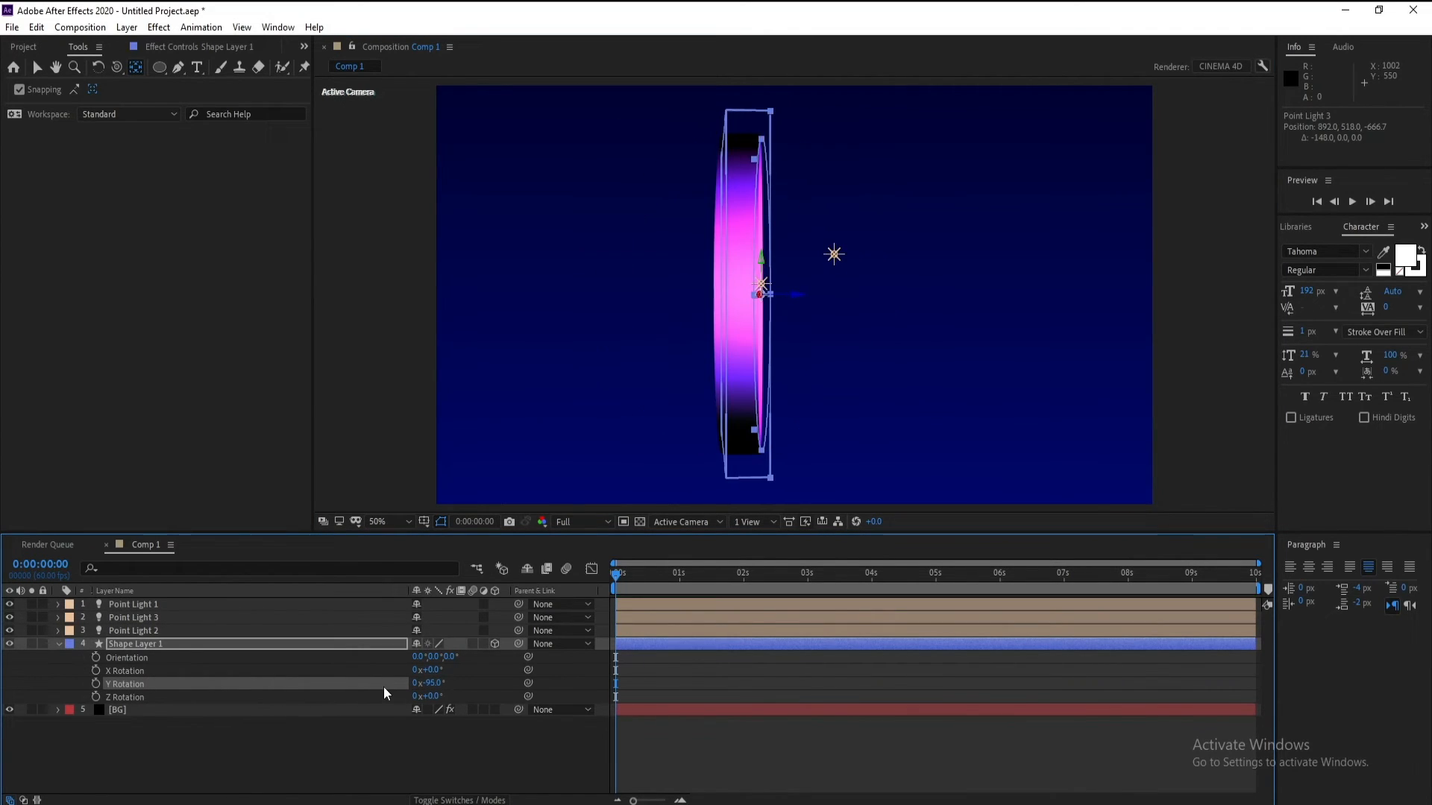
{"action": "left_click", "coordinate": [152, 647]}
{"action": "left_click", "coordinate": [155, 777]}
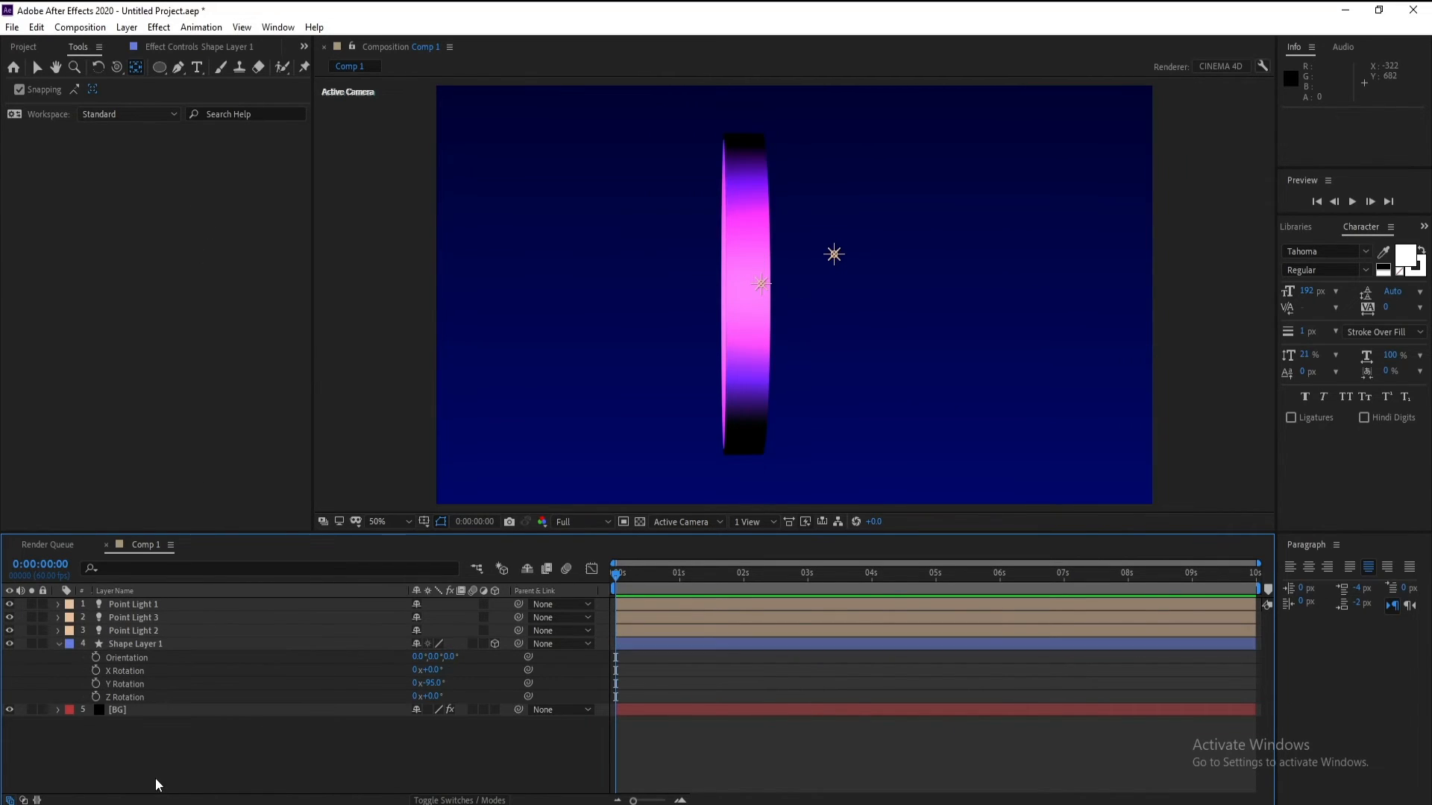
- Draw a large white-outlined star with the Star Tool on a new shape layer and place it to the right of the ring
{"action": "left_click", "coordinate": [157, 68]}
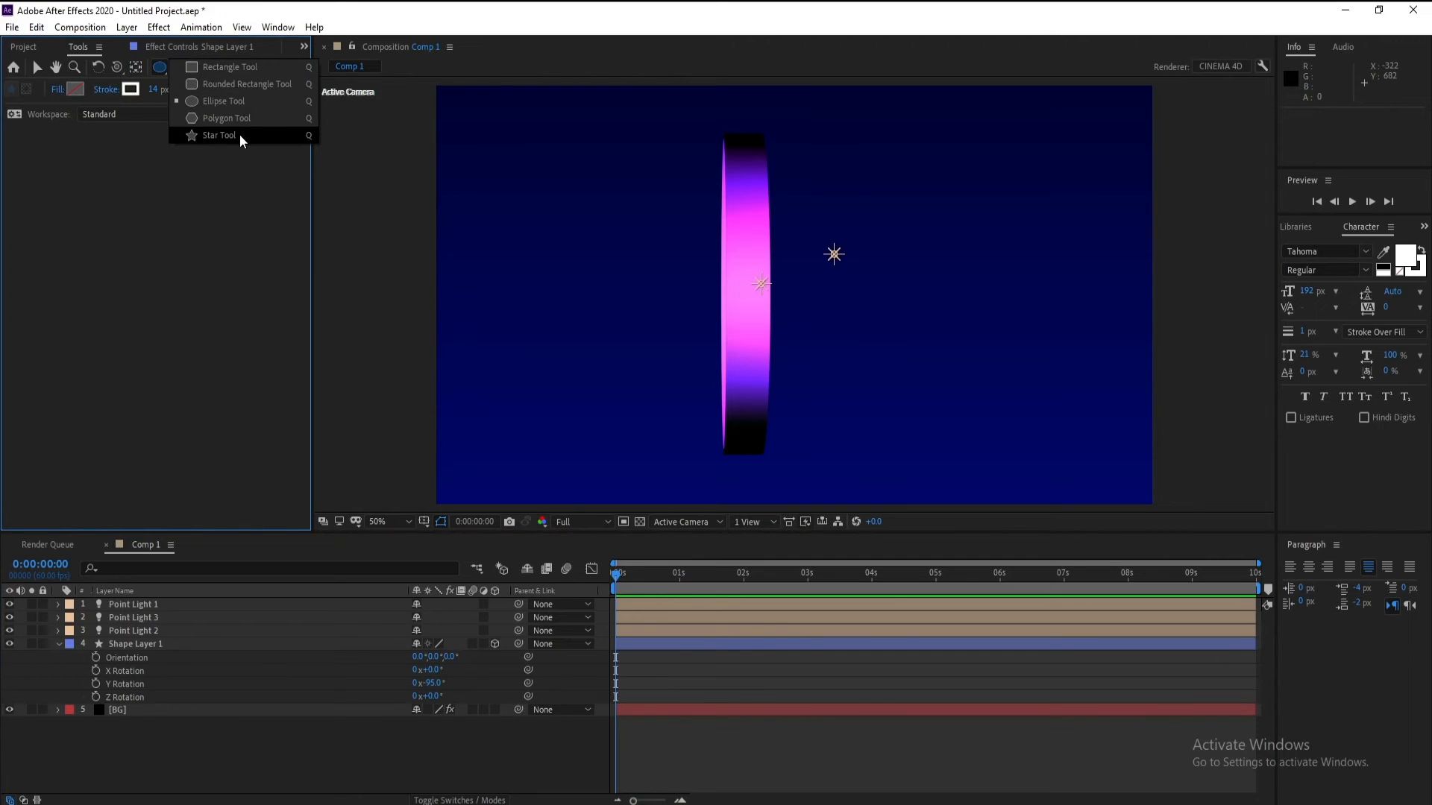
{"action": "left_click", "coordinate": [240, 137]}
{"action": "left_click_drag", "start_coordinate": [1059, 153], "coordinate": [951, 290]}
{"action": "left_click", "coordinate": [37, 68]}
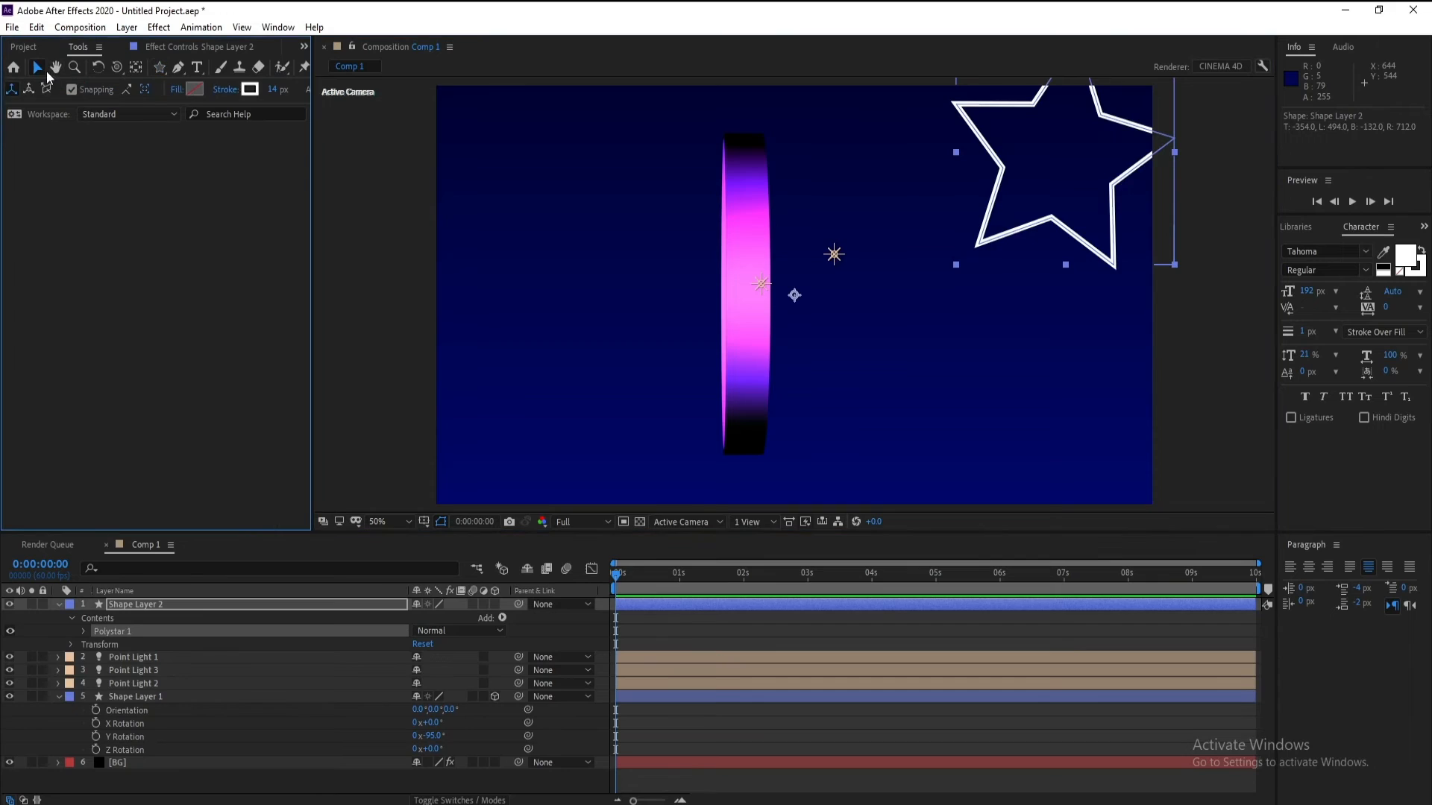
{"action": "left_click_drag", "start_coordinate": [1021, 160], "coordinate": [962, 309]}
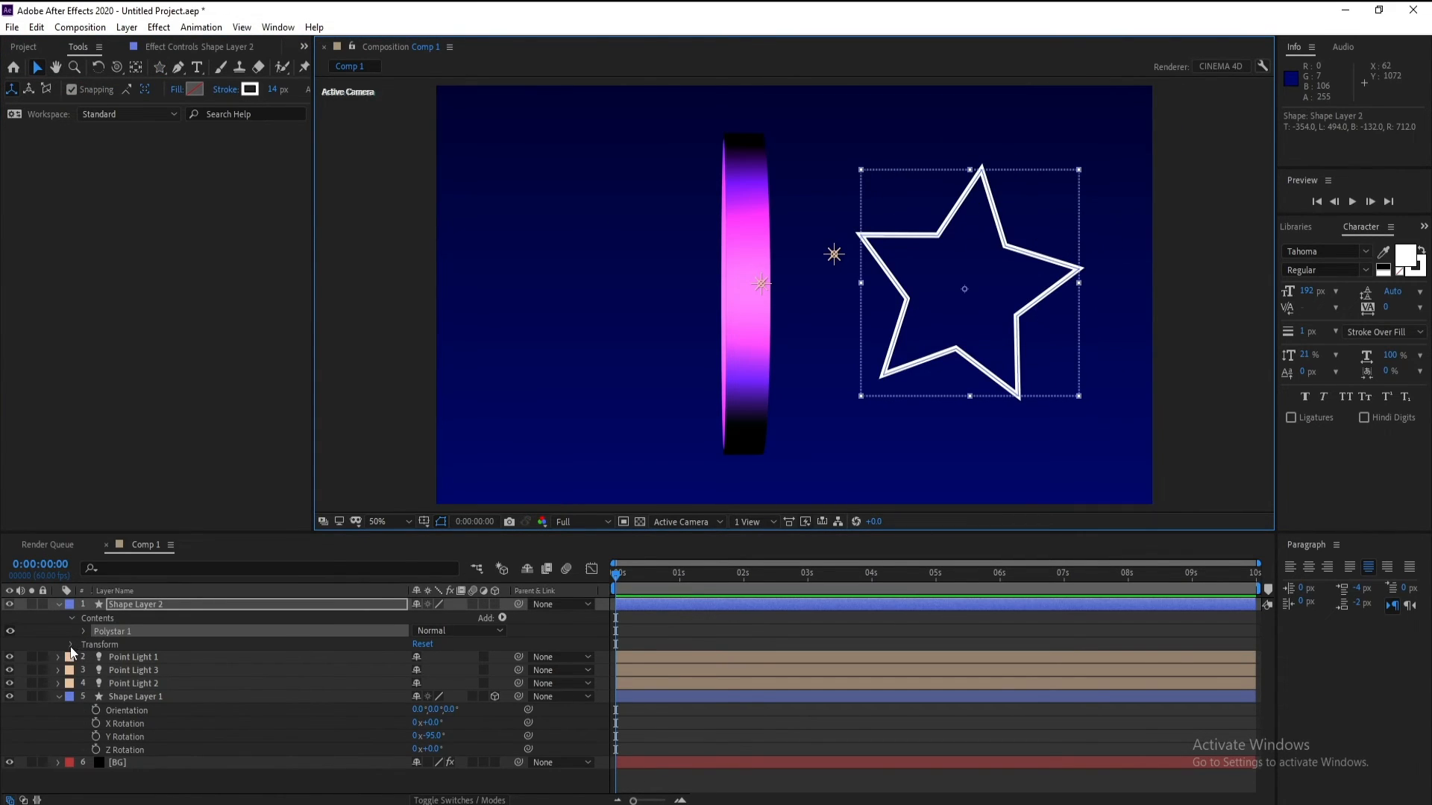
- Make the star's shape layer 3D and set its Extrusion Depth to 100
{"action": "left_click", "coordinate": [493, 604]}
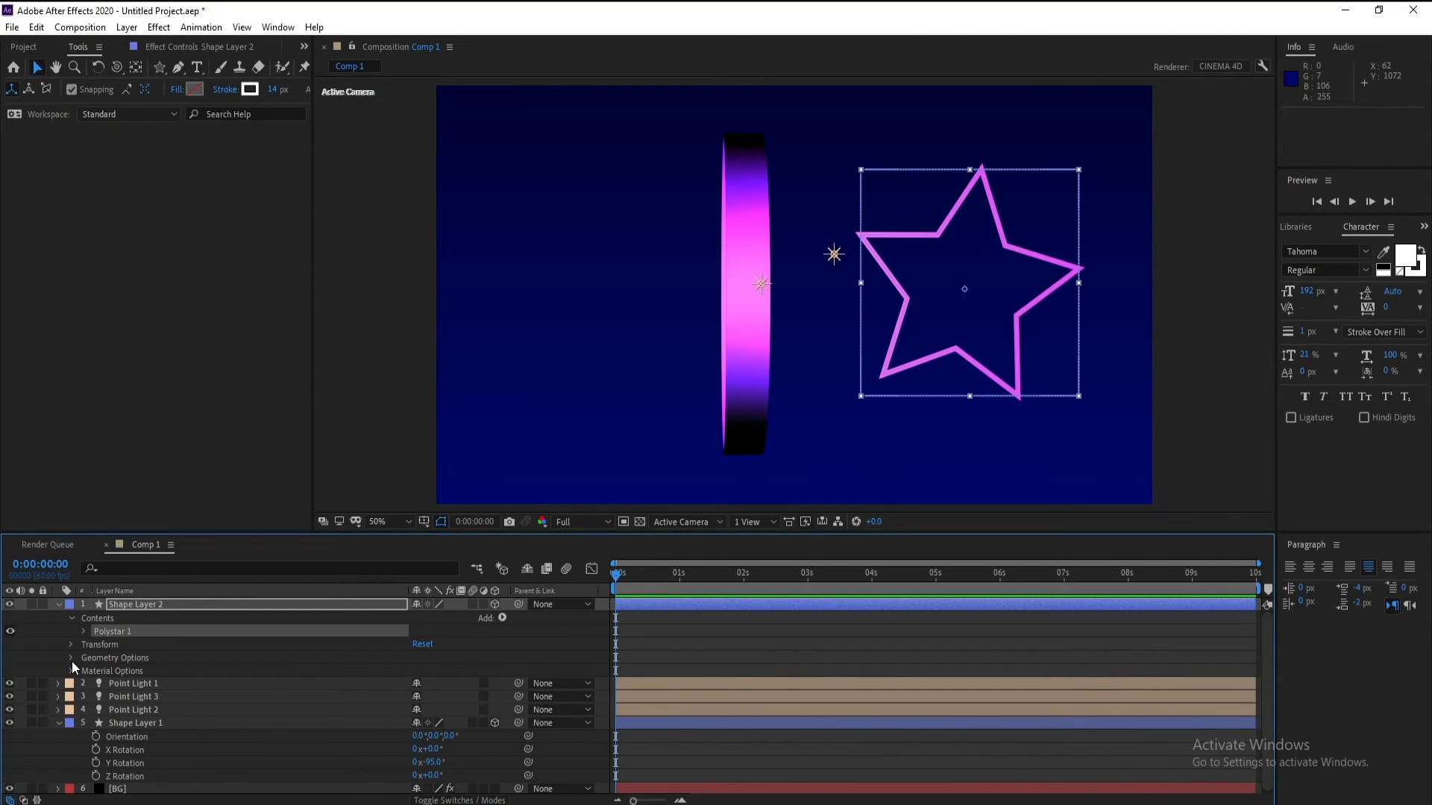
{"action": "left_click", "coordinate": [71, 658]}
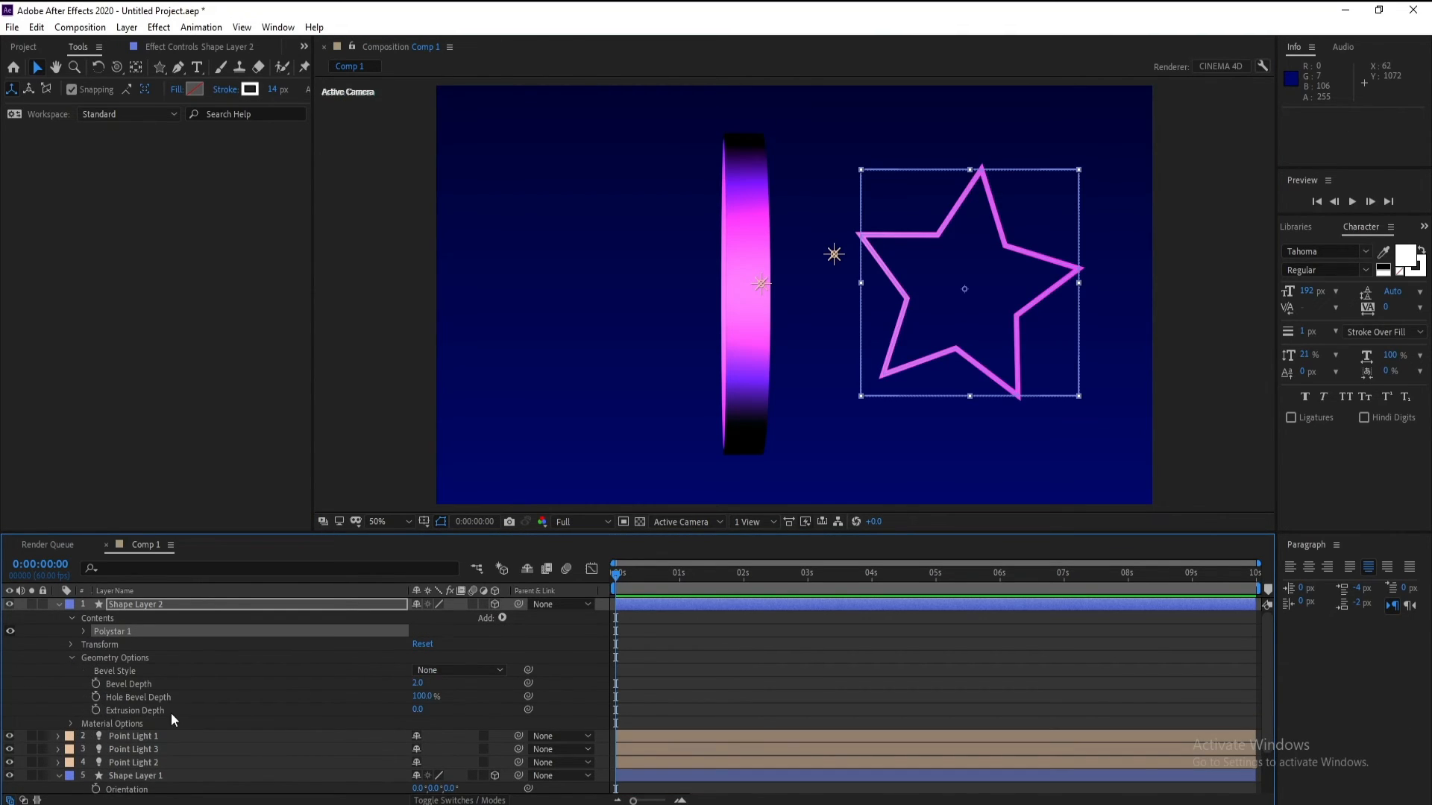
{"action": "left_click", "coordinate": [418, 712]}
{"action": "type", "text": "100"}
{"action": "key", "text": "Return"}
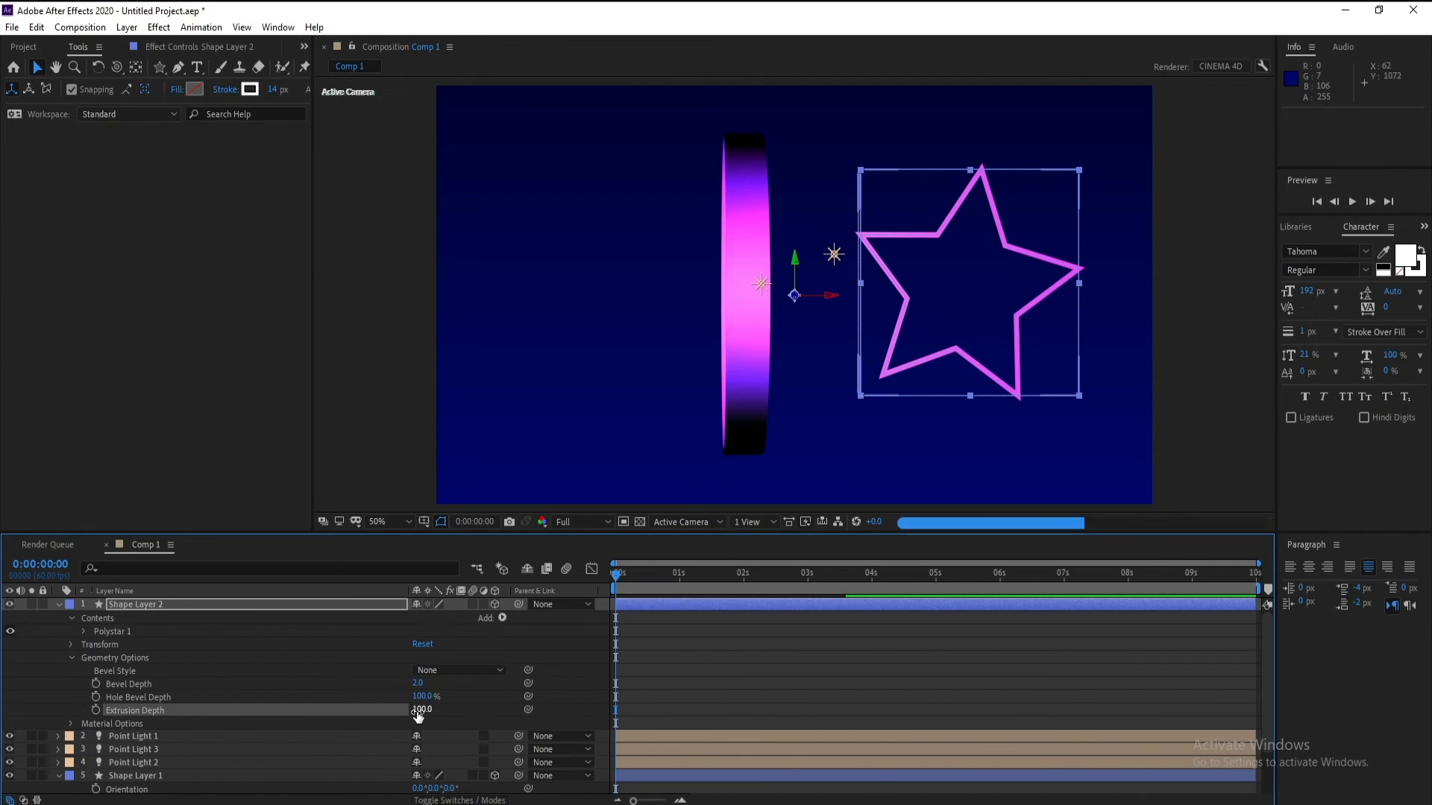
- Try a Y Rotation of -56° on the star's layer and undo the change
{"action": "left_click", "coordinate": [135, 603]}
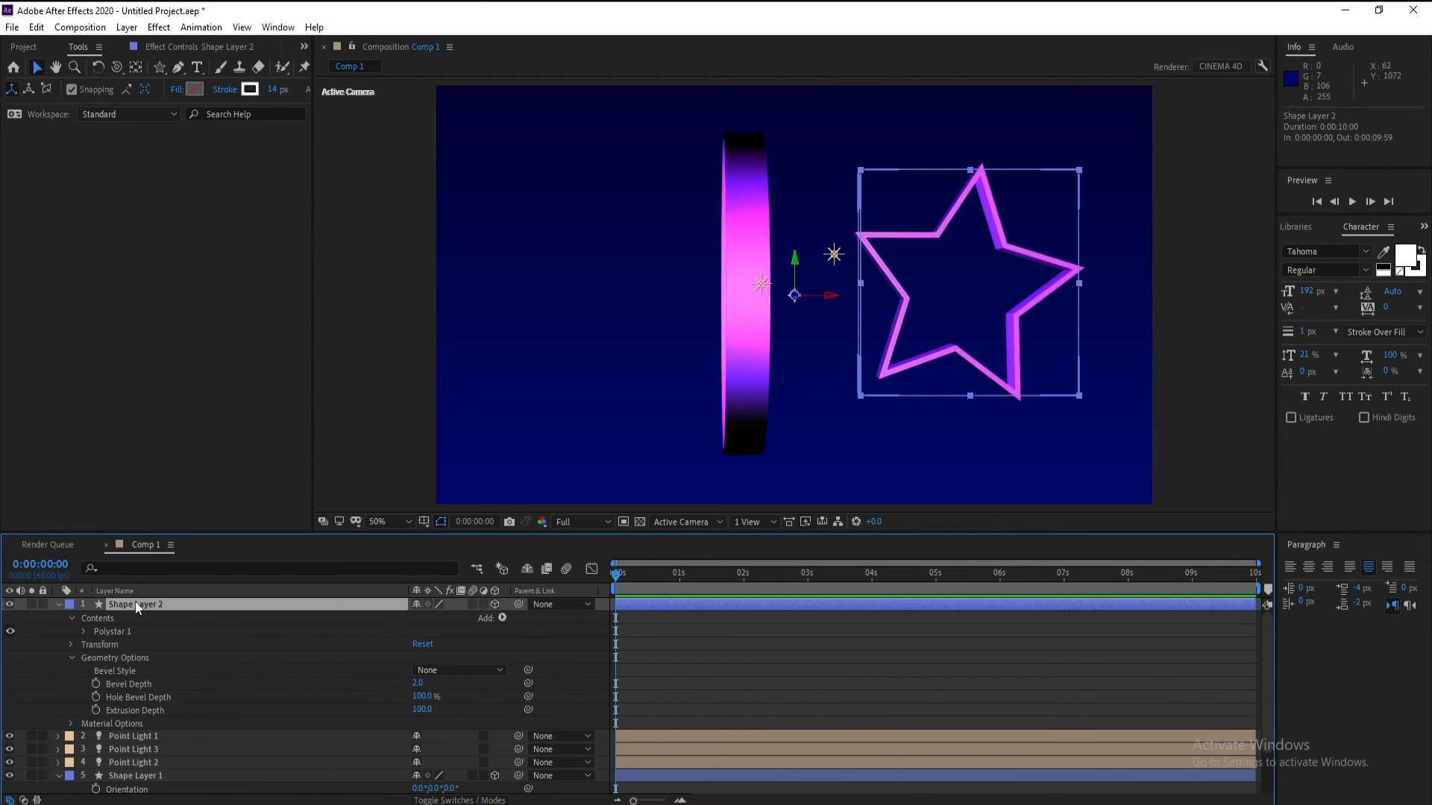
{"action": "key", "text": "r"}
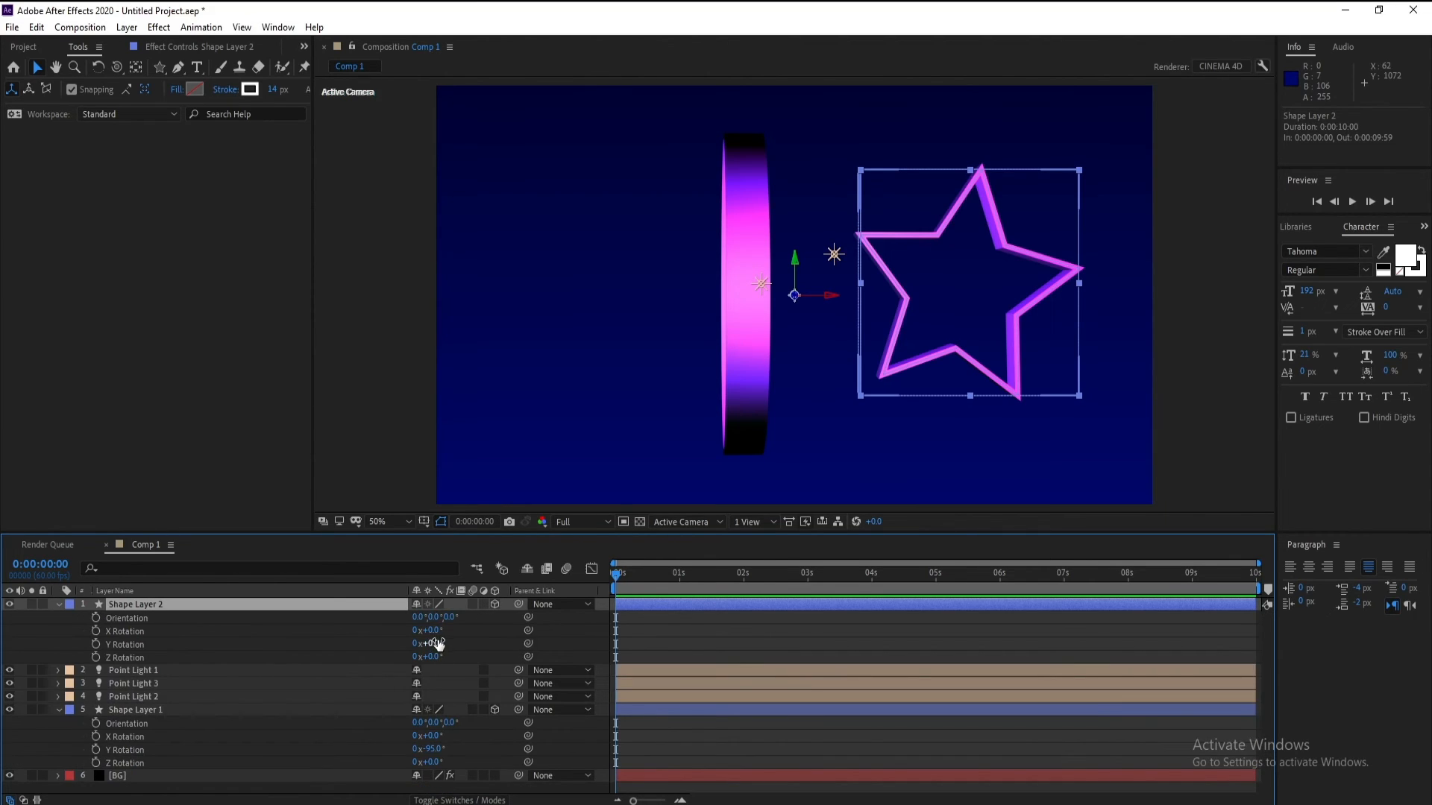
{"action": "left_click_drag", "start_coordinate": [434, 644], "coordinate": [402, 647]}
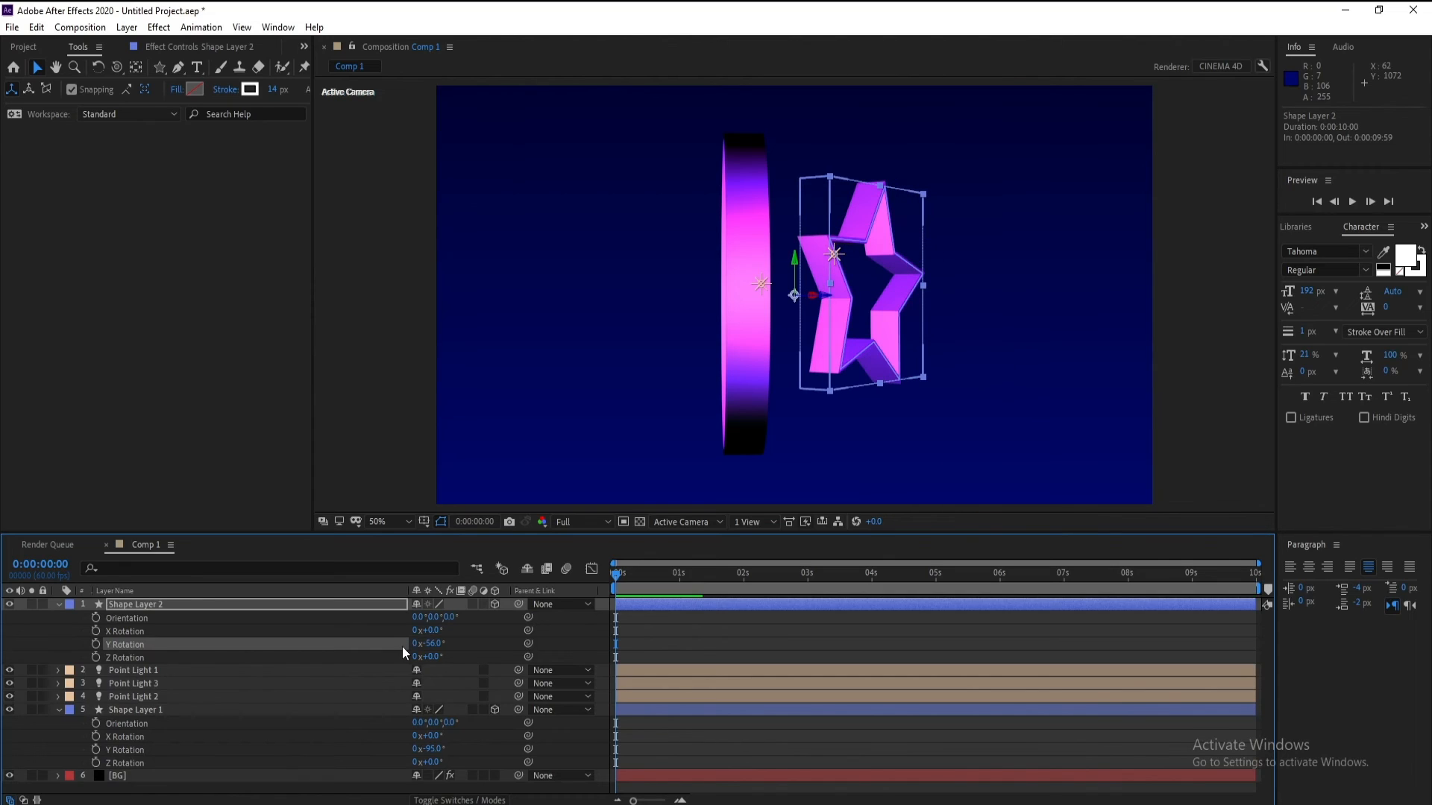
{"action": "left_click", "coordinate": [36, 27]}
{"action": "left_click", "coordinate": [67, 43]}
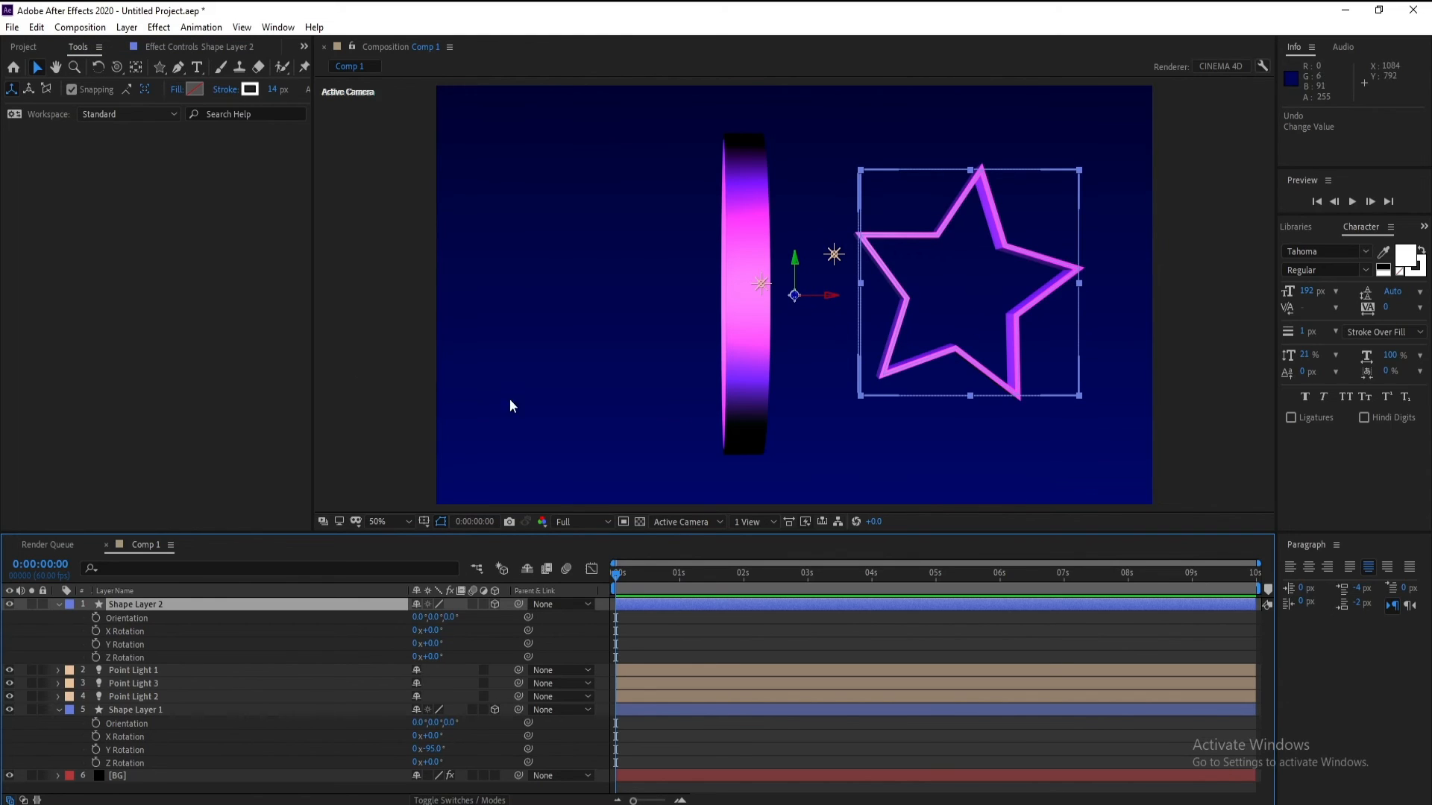
- Move the star layer's anchor point to the star's center and set its Y Rotation to 1x+43°
{"action": "left_click", "coordinate": [137, 69]}
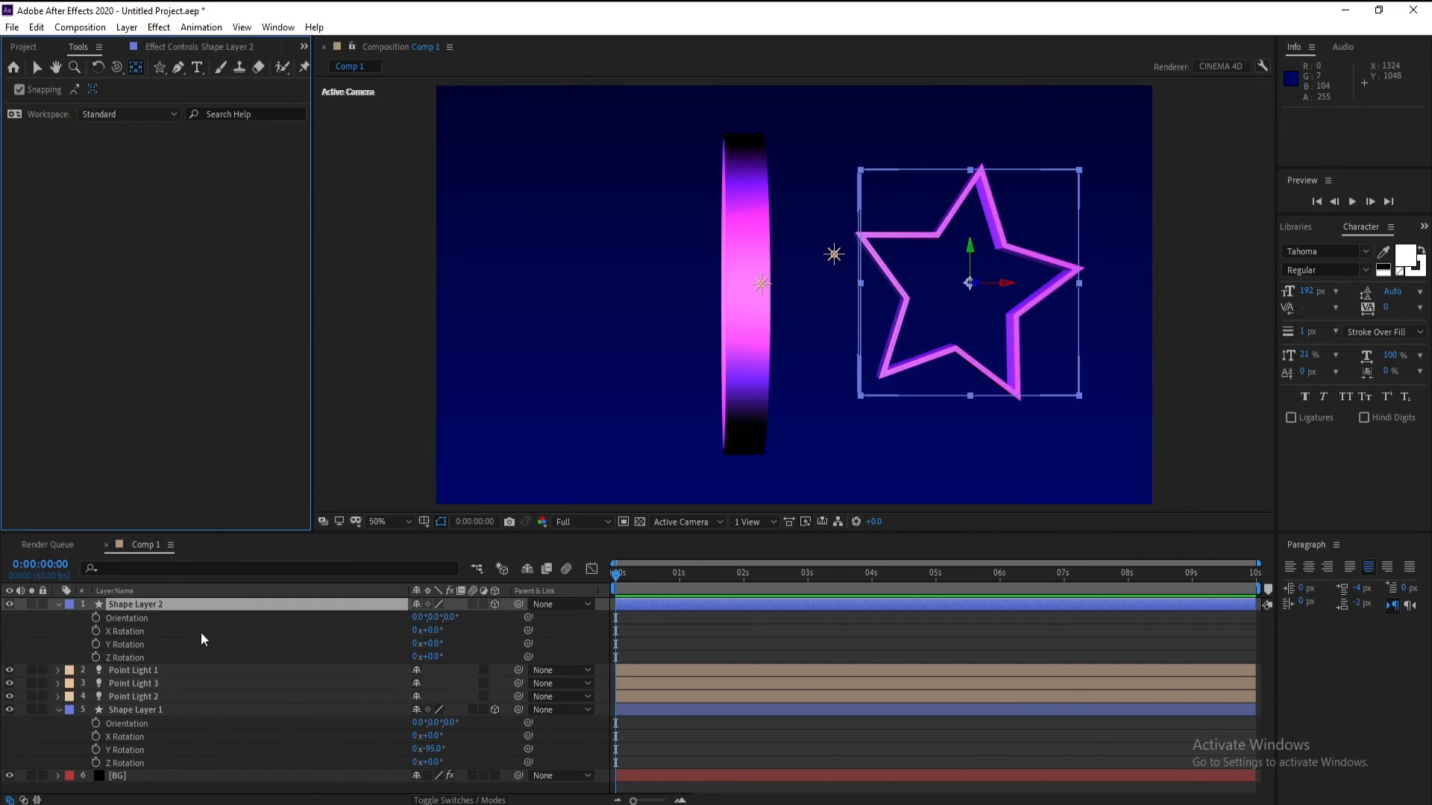
{"action": "left_click_drag", "start_coordinate": [434, 643], "coordinate": [660, 641]}
{"action": "left_click", "coordinate": [706, 583]}
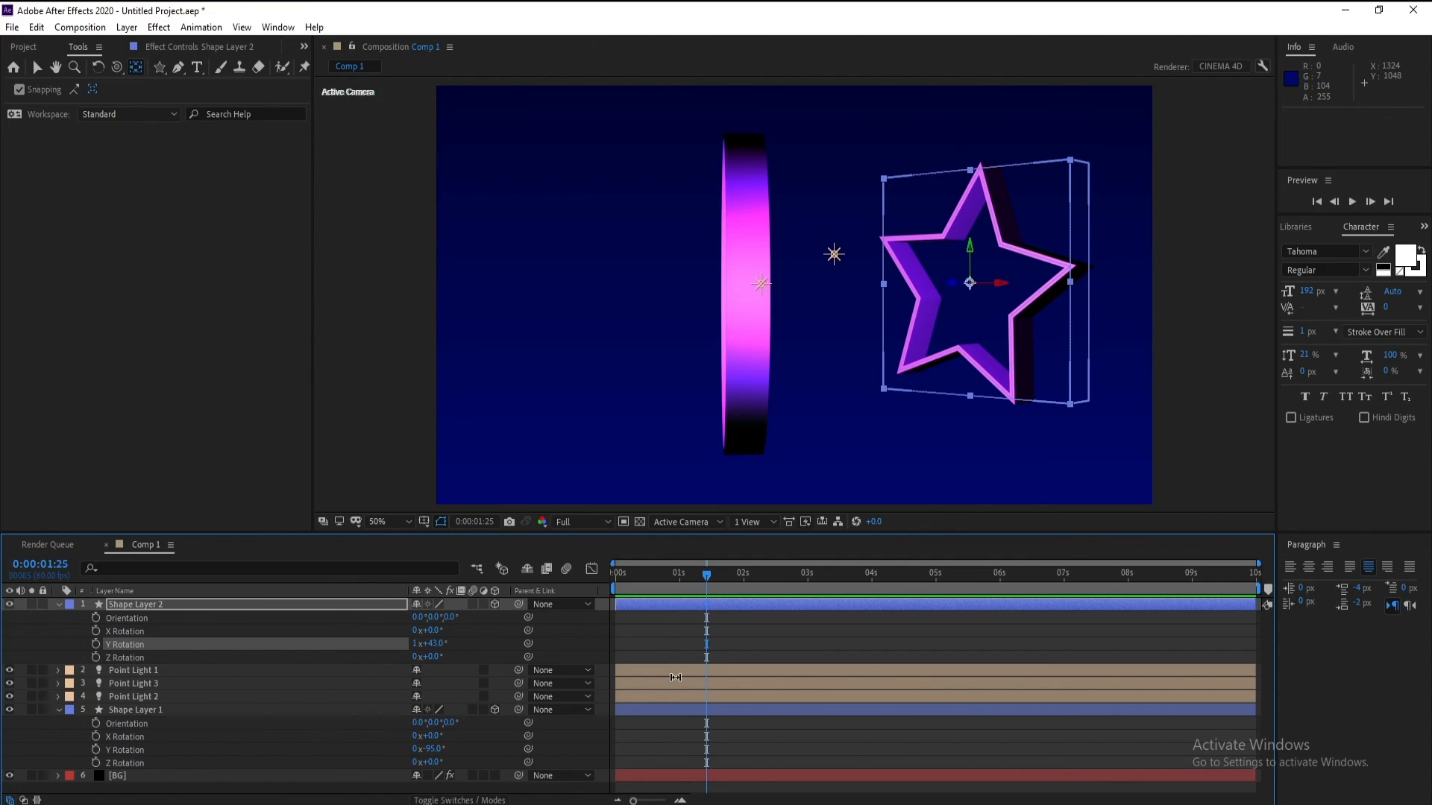
{"action": "left_click_drag", "start_coordinate": [707, 576], "coordinate": [639, 583]}
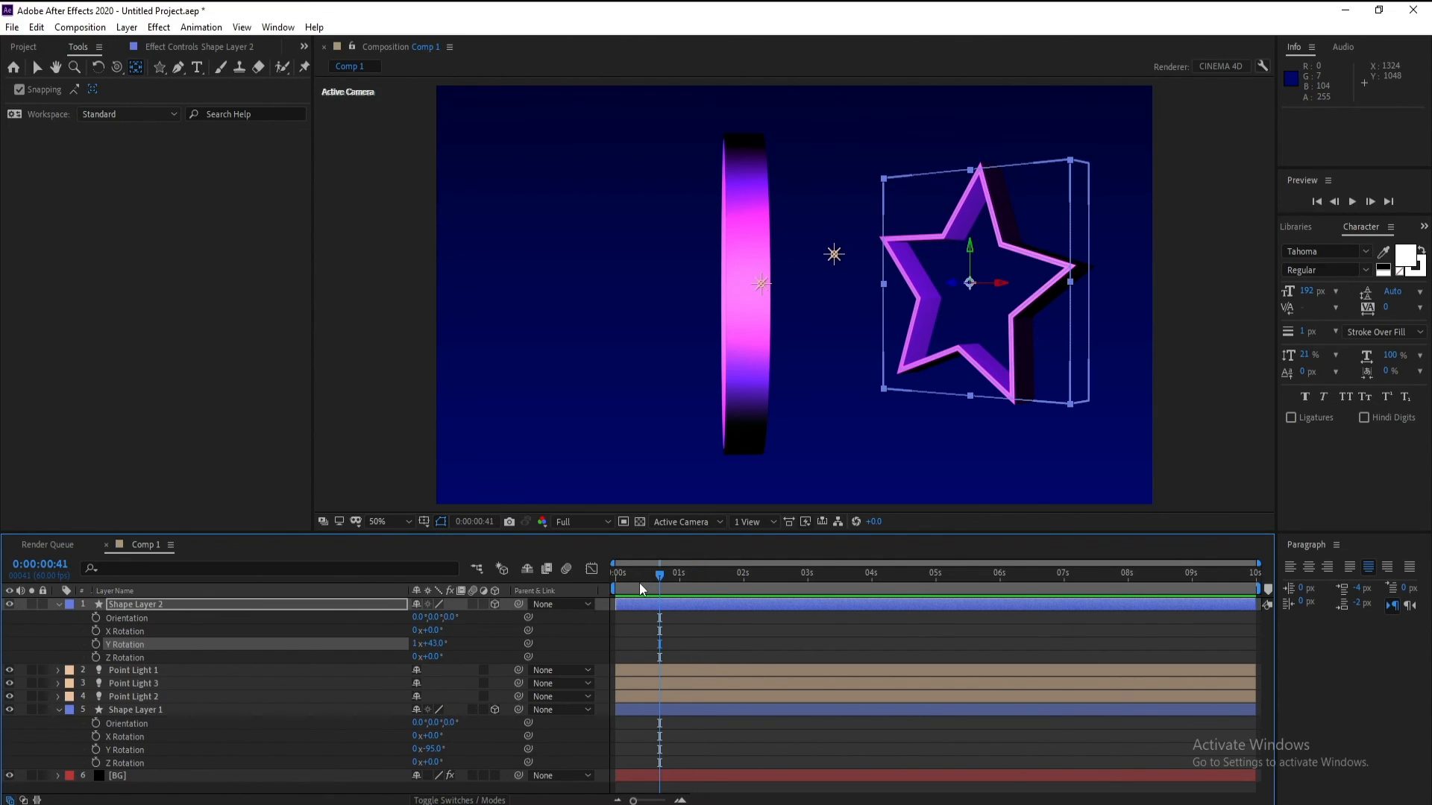